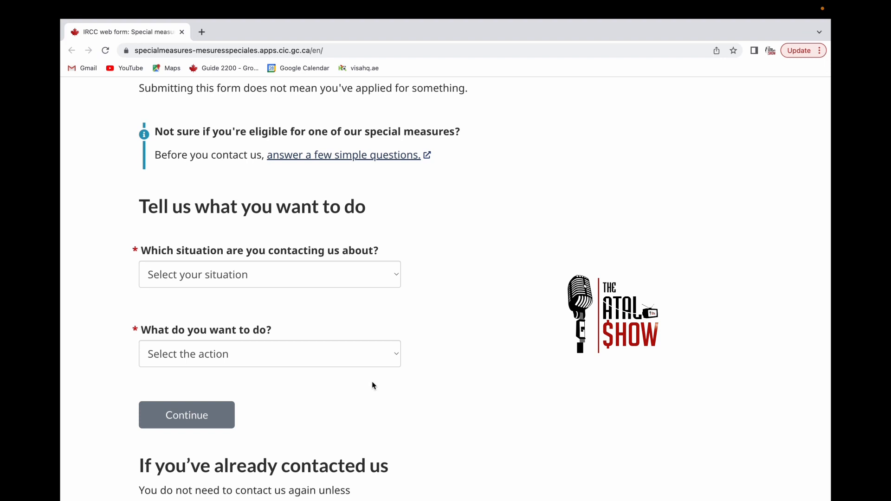
- Choose 'Situation in Afghanistan' as the situation and 'I need help with something else' as the action
left_click(392, 273)
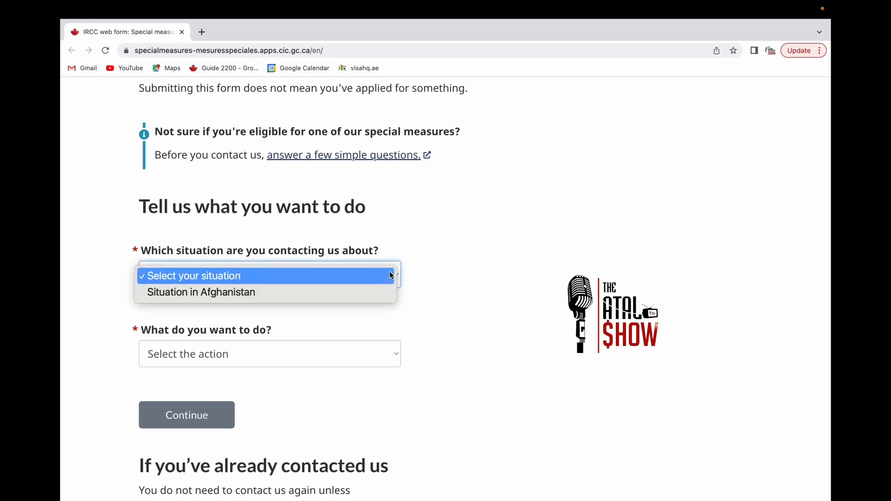
left_click(286, 293)
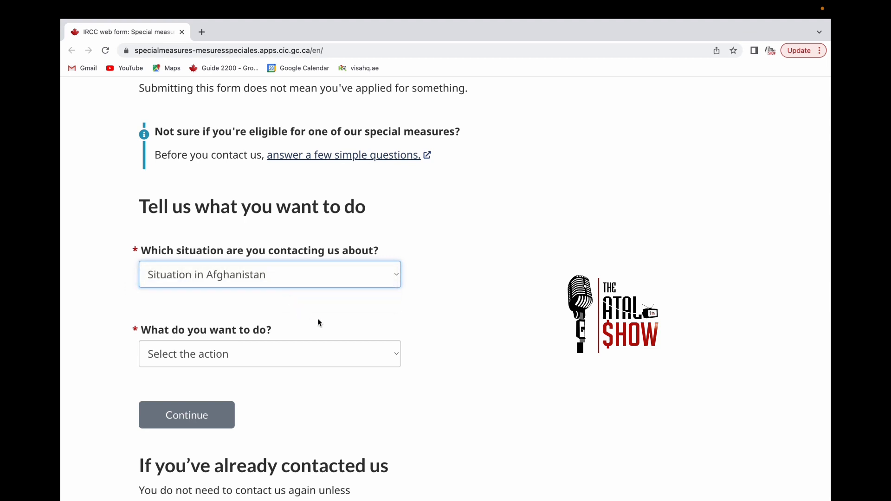
left_click(379, 356)
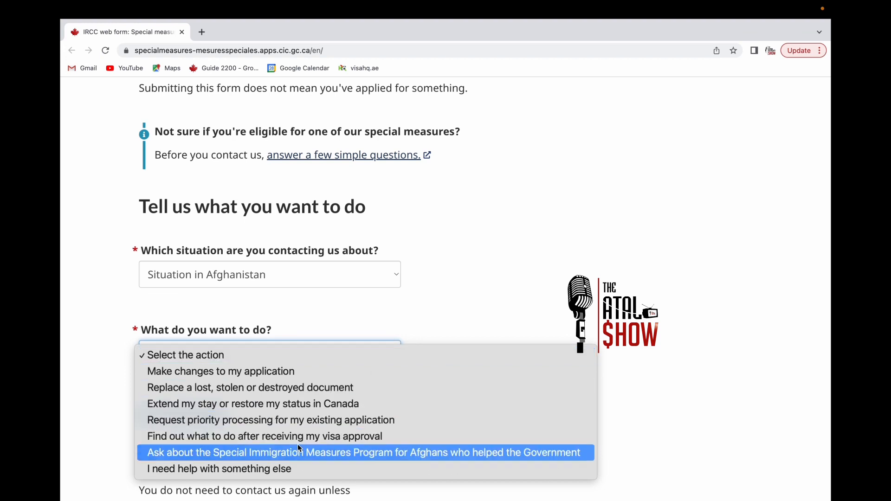
left_click(294, 470)
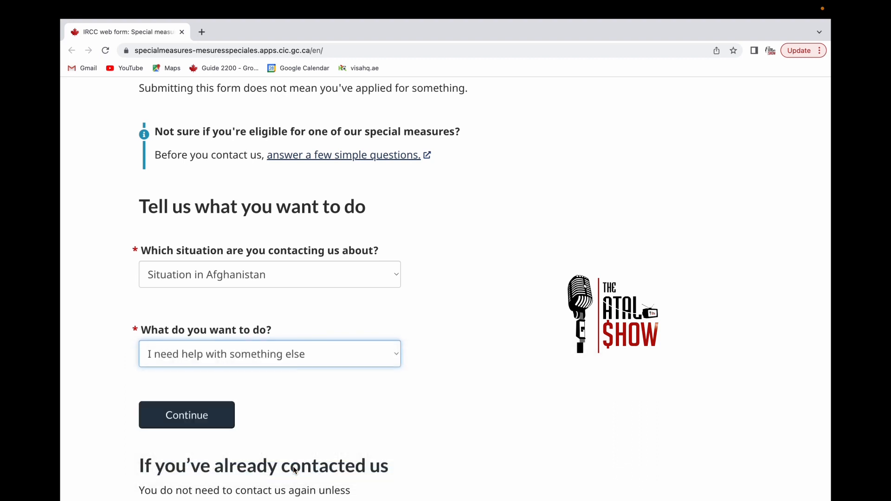
scroll(305, 408, "down", 3)
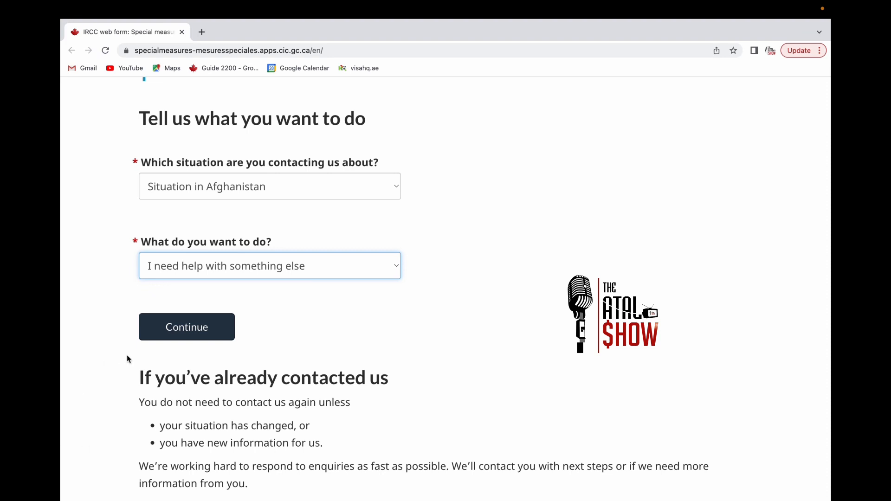
scroll(191, 324, "down", 5)
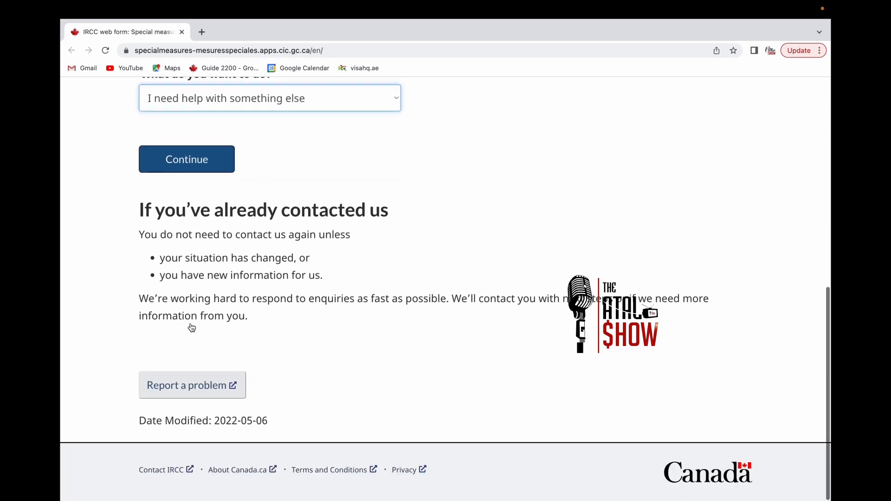
scroll(191, 323, "up", 4)
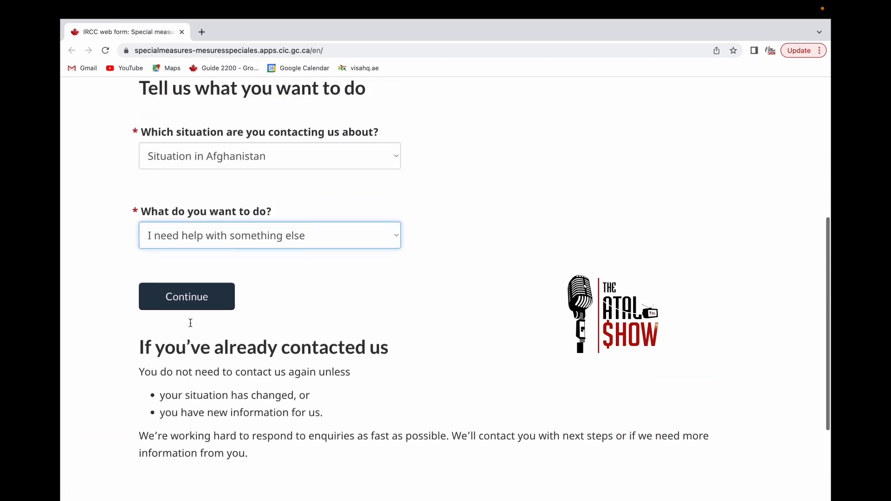
- Continue past the situation page and the About you page to the Principal applicant page
left_click(199, 316)
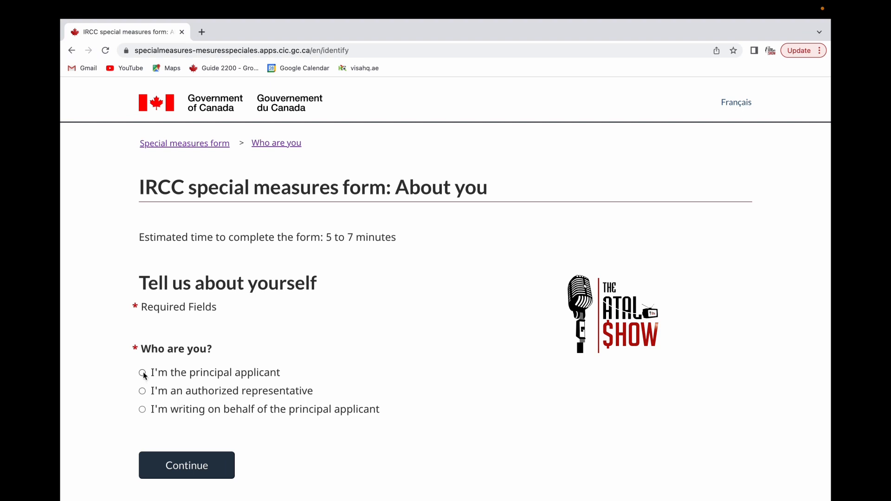
left_click(208, 459)
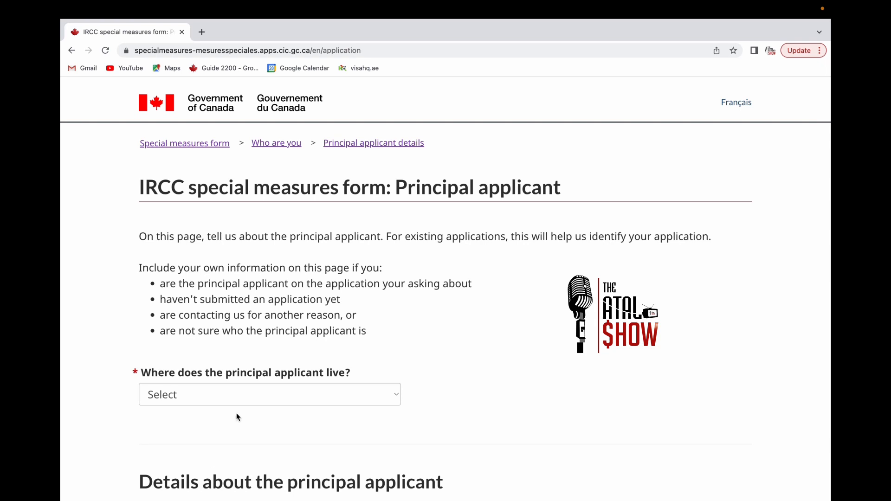
scroll(237, 414, "down", 3)
scroll(237, 414, "down", 1)
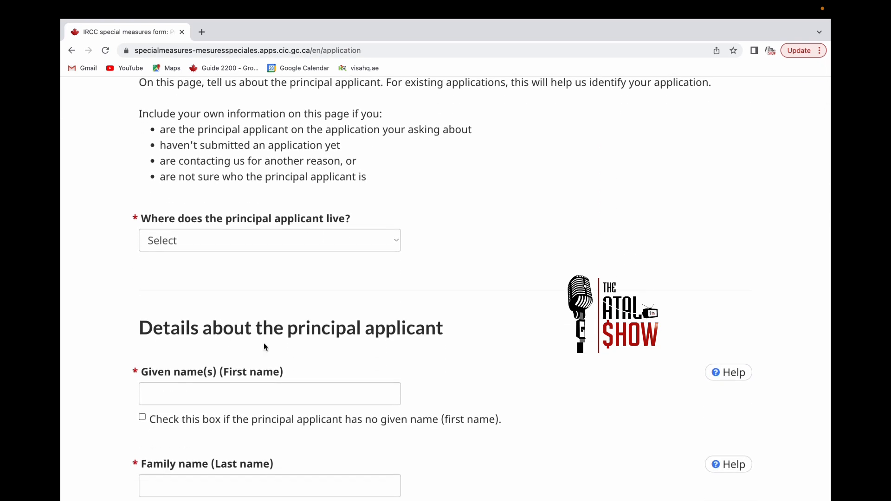
- Set the principal applicant's country of residence to Afghanistan
left_click(382, 242)
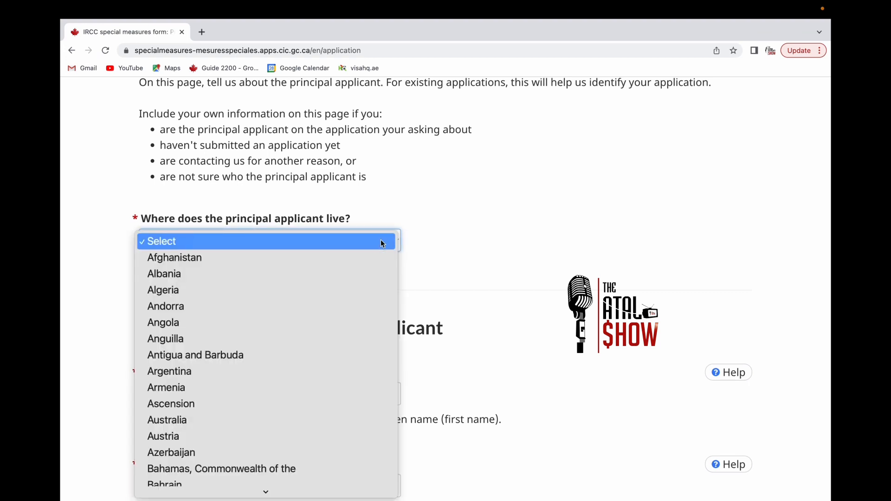
left_click(363, 258)
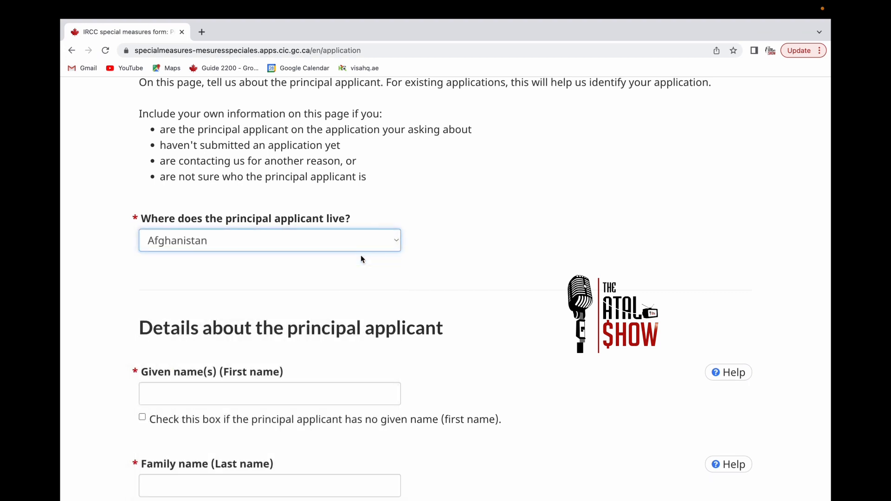
scroll(363, 259, "down", 1)
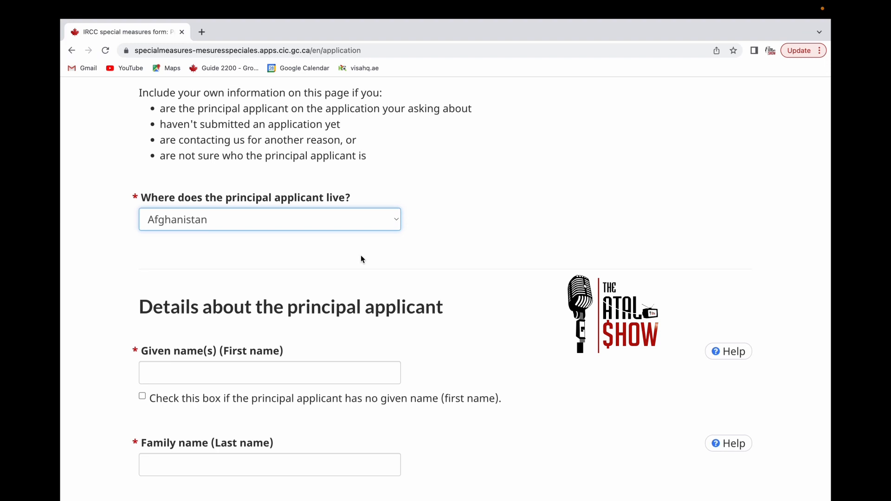
scroll(363, 259, "down", 4)
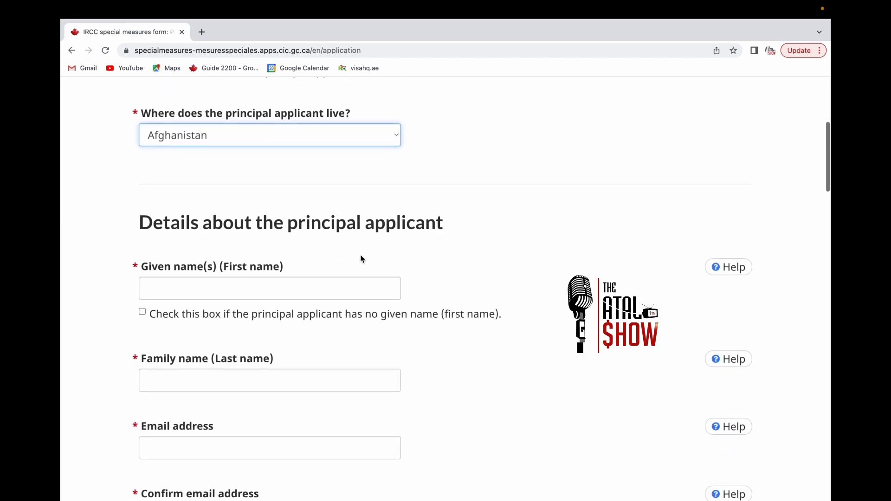
- Enter a given name for the principal applicant and tick the no-given-name checkbox
left_click(273, 283)
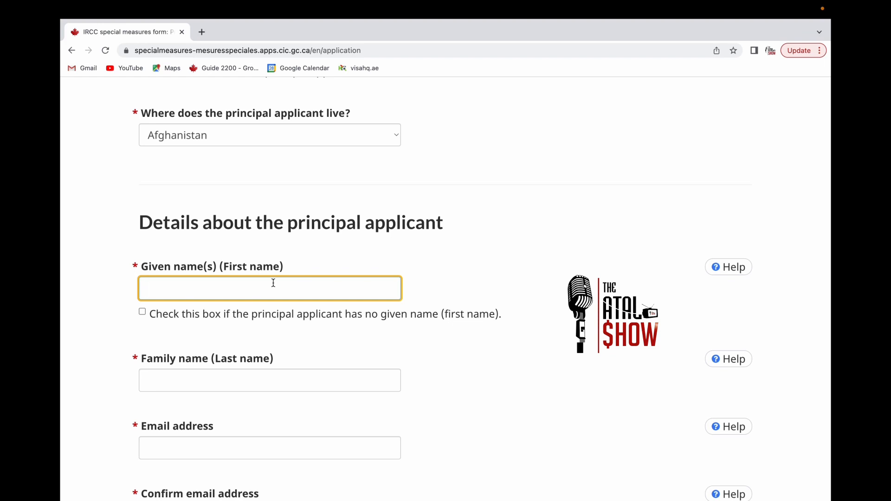
type("arta")
key("BackSpace")
key("BackSpace")
type("tal")
left_click(142, 312)
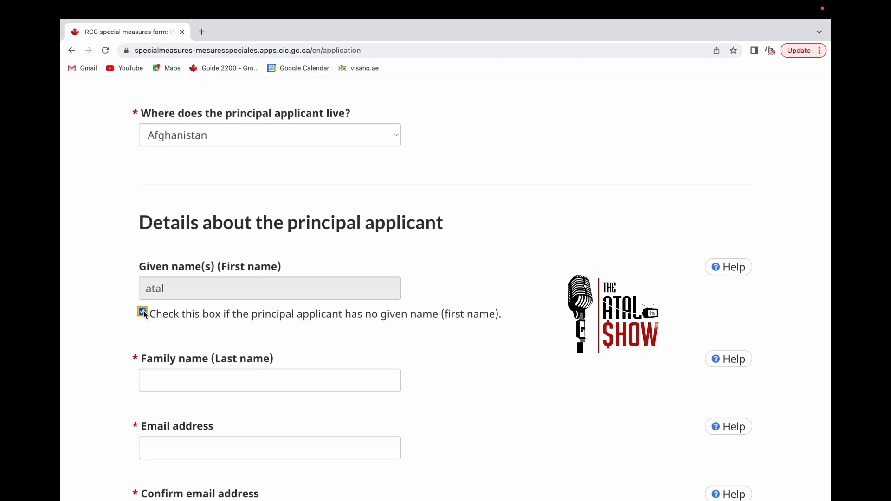
left_click(175, 376)
scroll(176, 377, "down", 2)
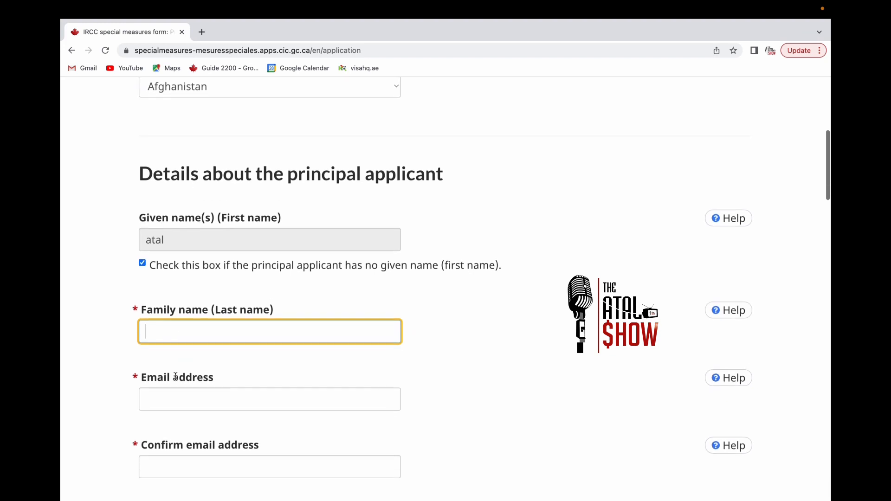
scroll(175, 377, "down", 1)
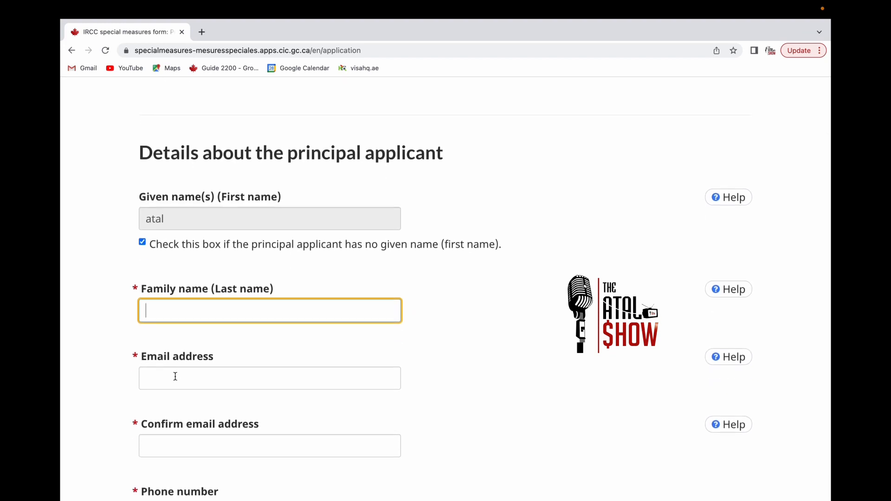
- Correct the given name entry and tick the no-given-name checkbox again
left_click(181, 217)
left_click(142, 242)
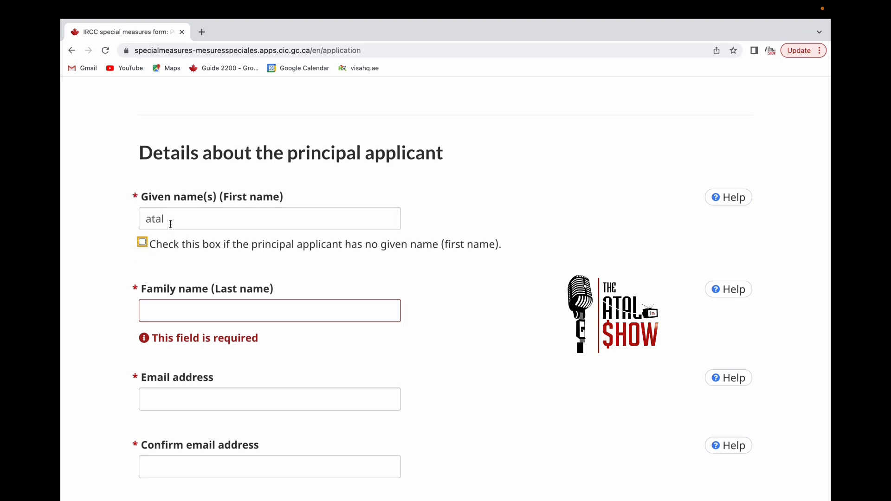
left_click(170, 225)
key("BackSpace")
key("BackSpace")
key("BackSpace")
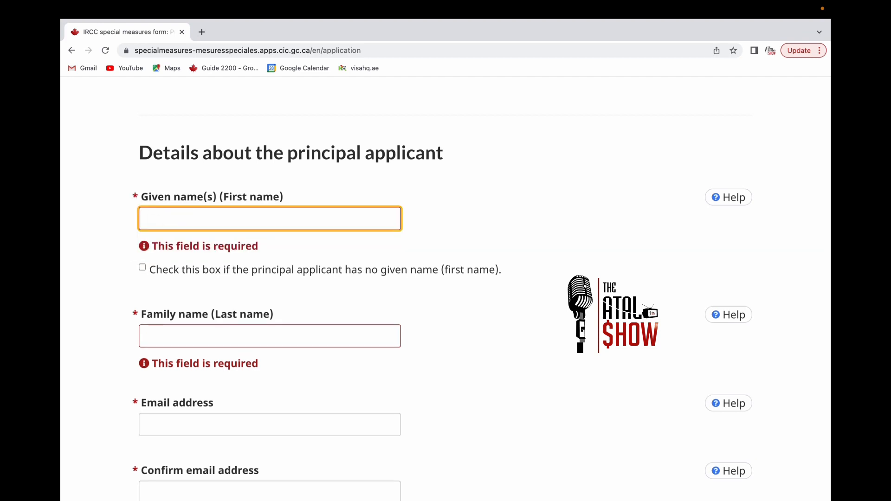
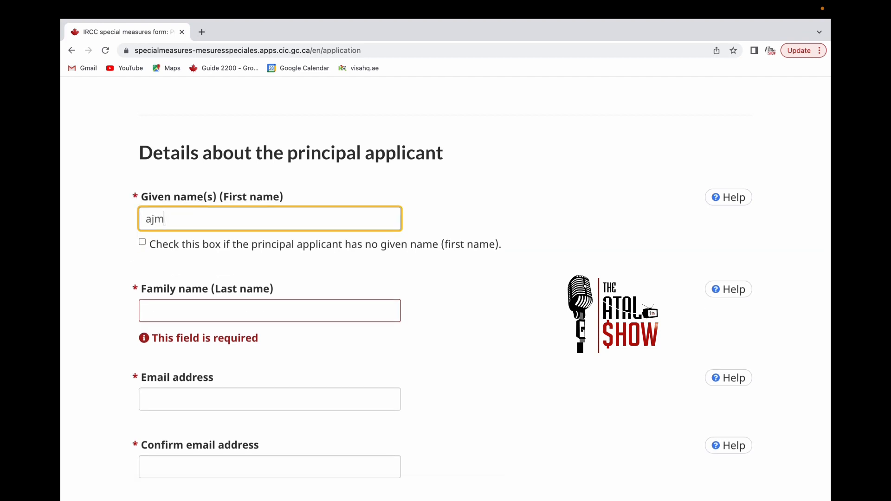
left_click(142, 241)
- Enter the principal applicant's family name and email address
left_click(170, 306)
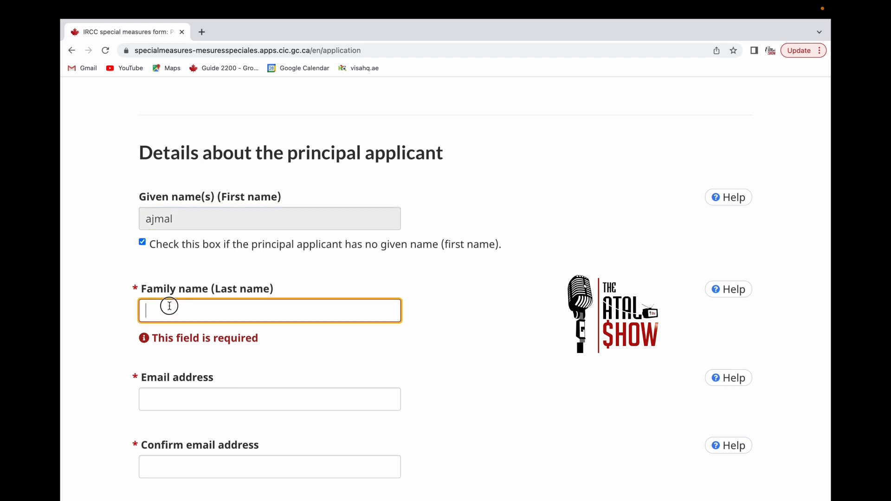
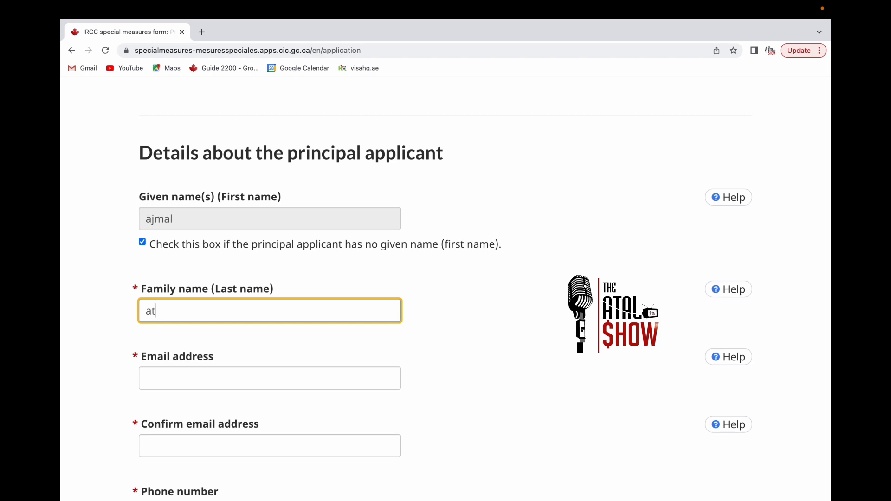
left_click(165, 377)
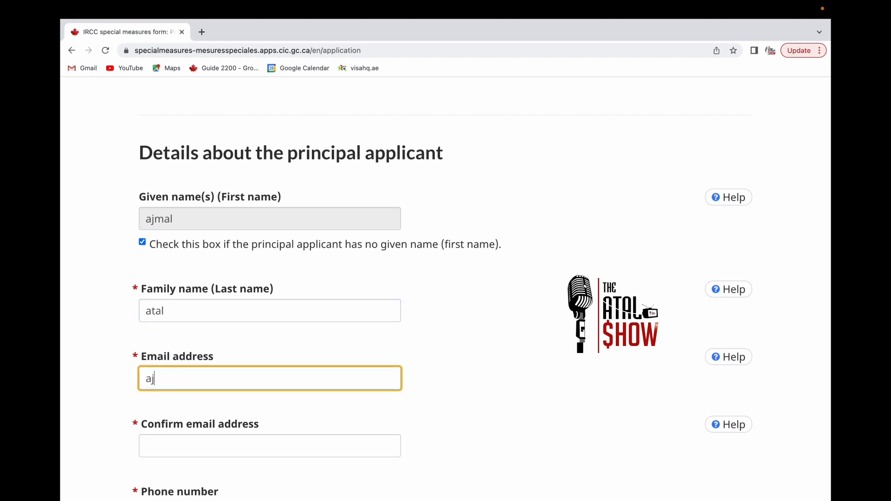
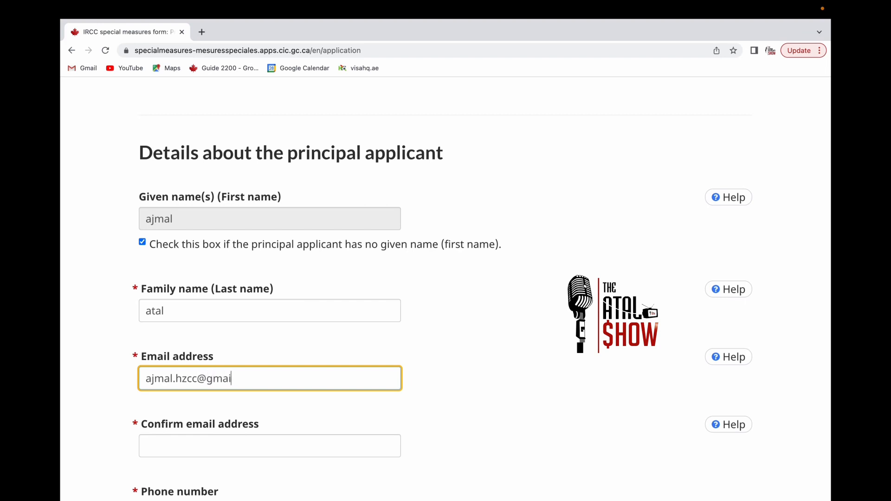
- Repeat the applicant's email address in the confirmation email field
scroll(170, 338, "down", 5)
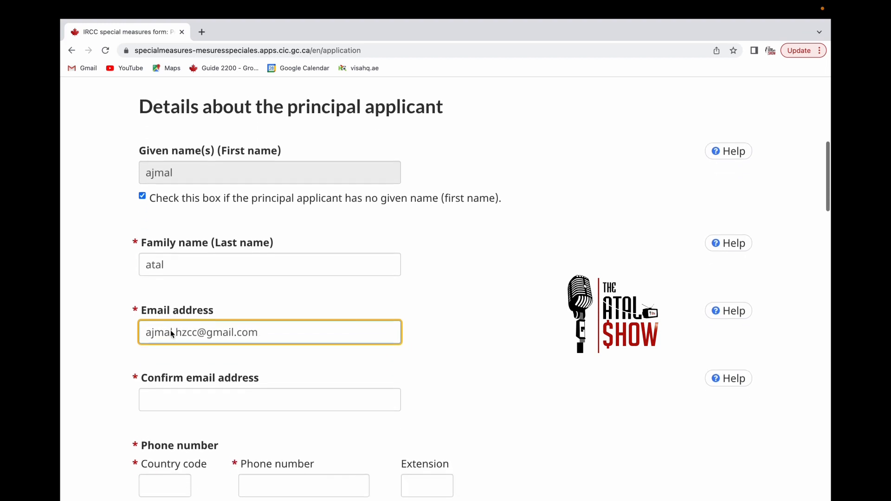
left_click(172, 329)
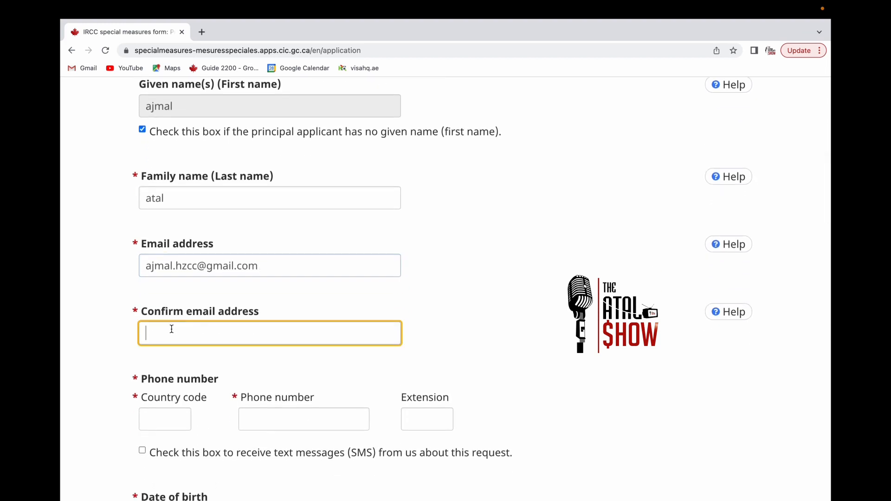
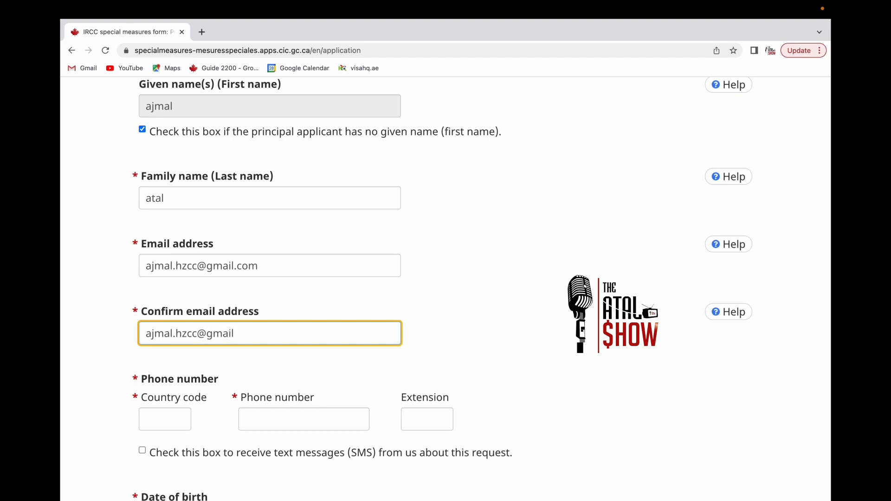
scroll(111, 321, "down", 3)
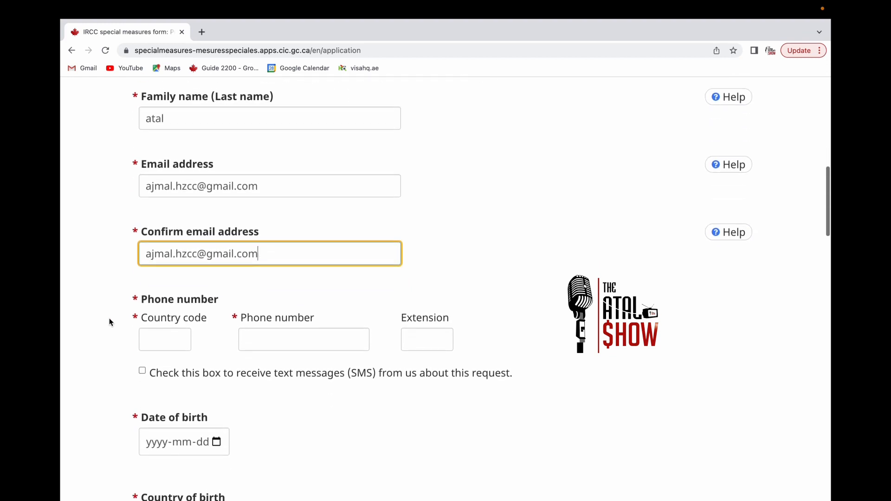
- Enter phone country code 0093 and the applicant's phone number
left_click(160, 335)
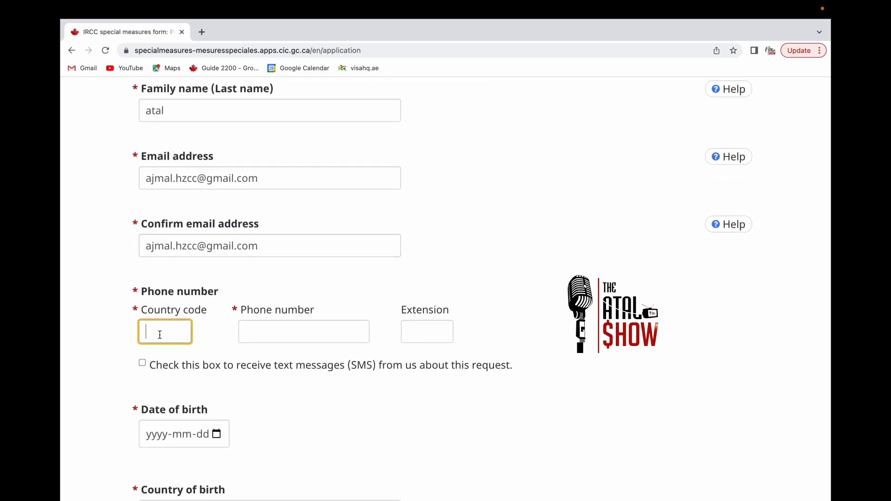
type("0093")
left_click(258, 325)
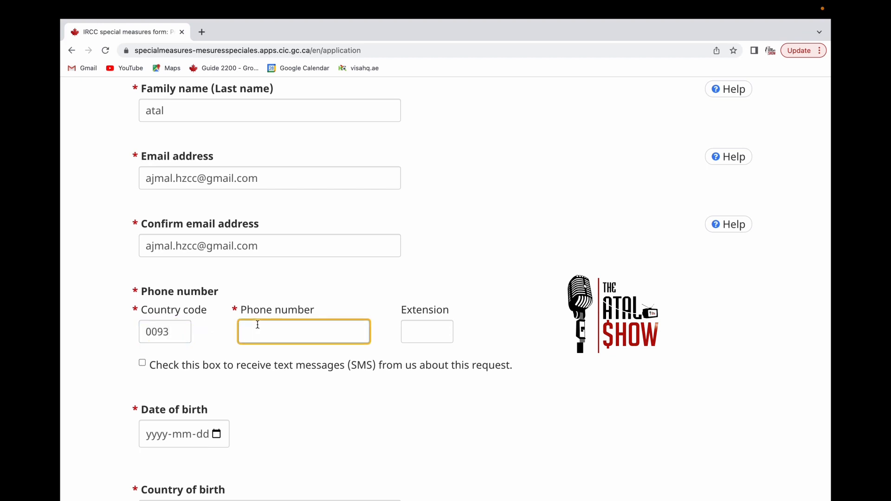
left_click(425, 333)
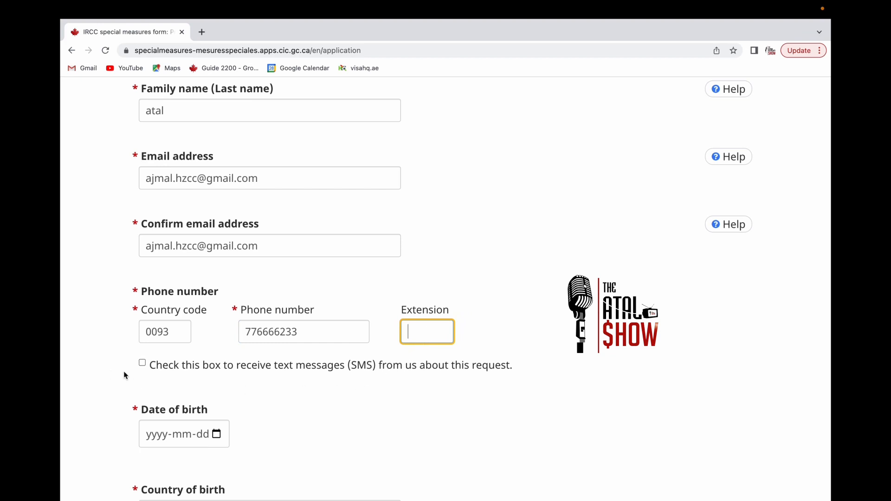
scroll(139, 372, "down", 1)
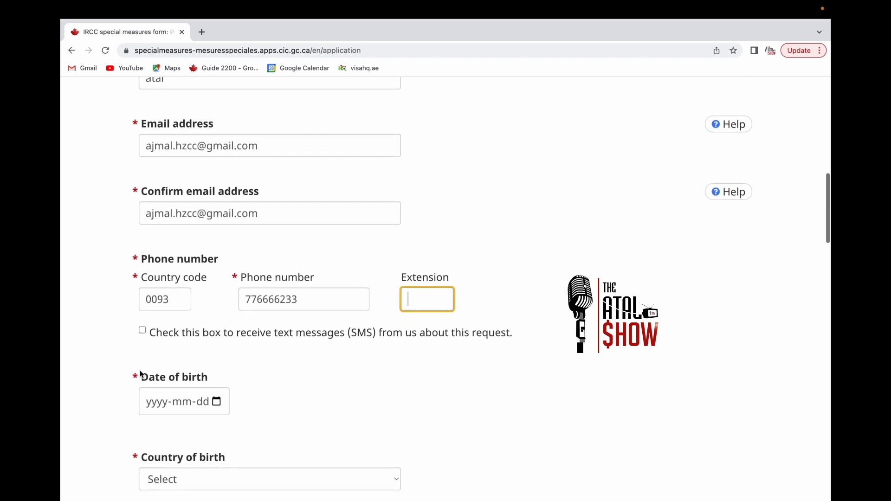
left_click(144, 332)
scroll(204, 346, "down", 3)
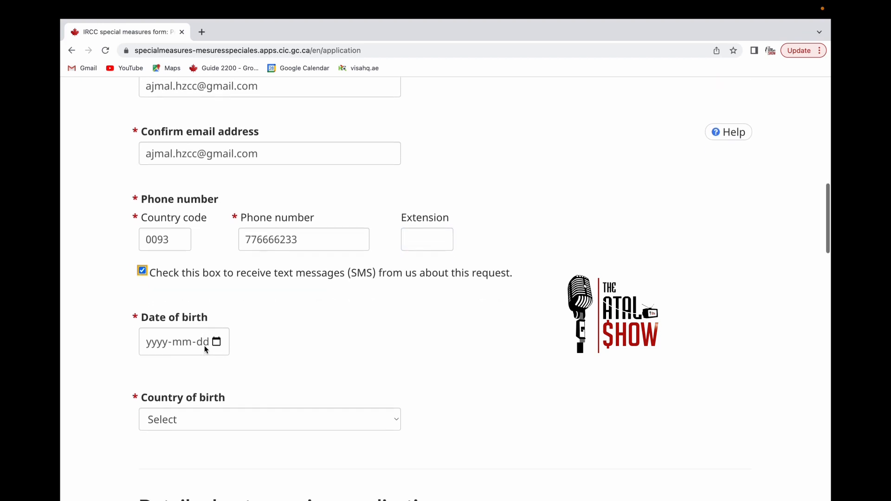
left_click(162, 337)
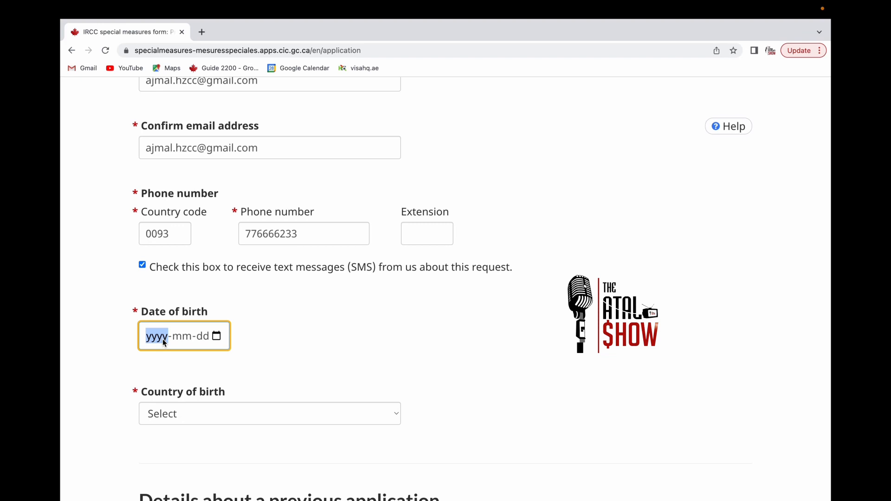
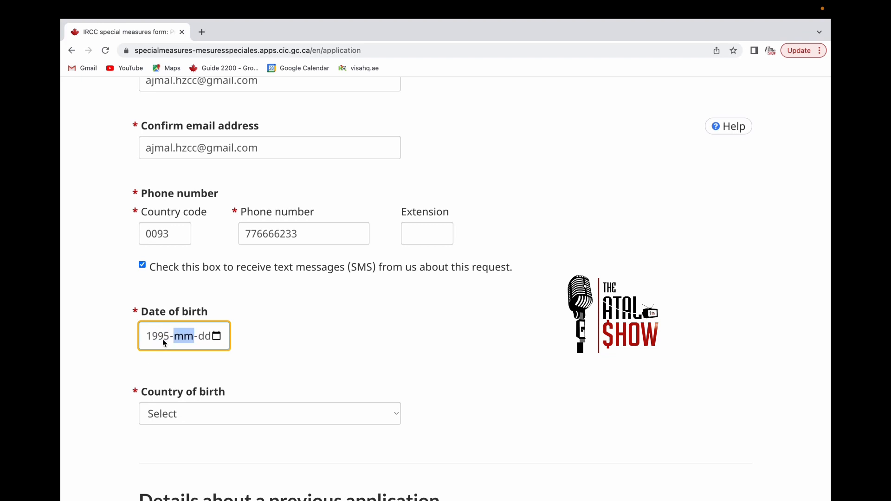
- Set the country of birth to Afghanistan
scroll(207, 388, "down", 2)
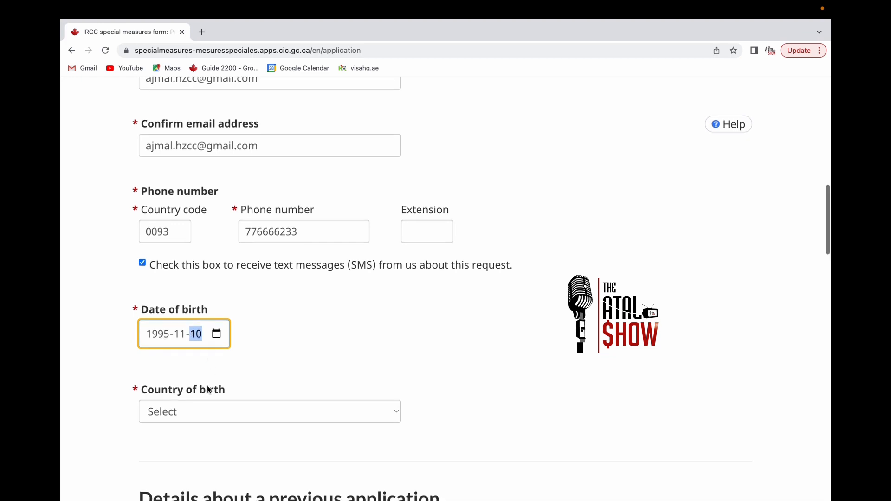
left_click(379, 364)
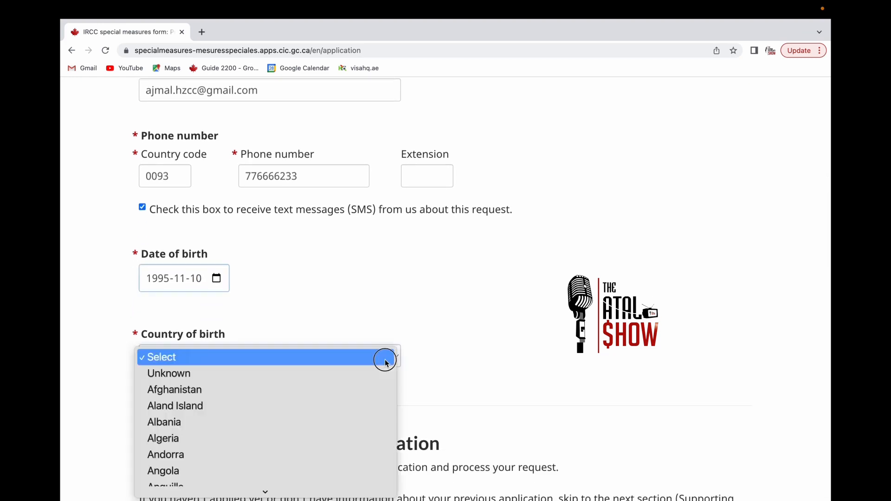
left_click(261, 390)
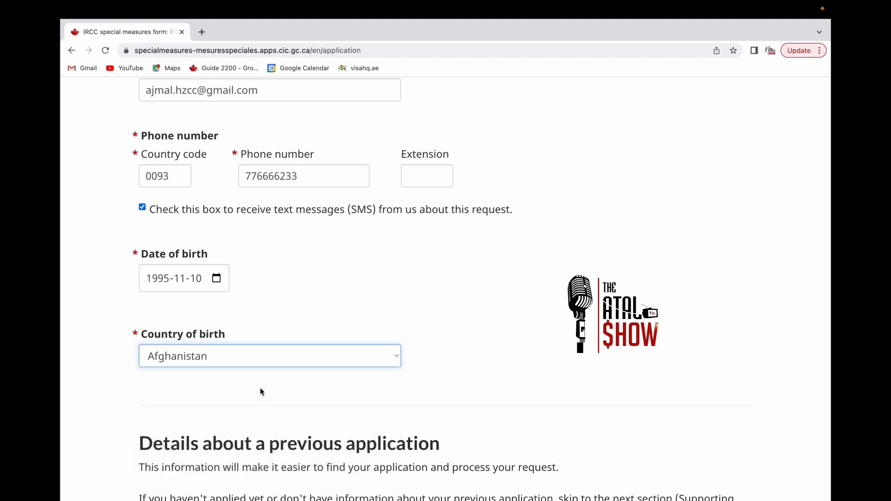
scroll(263, 364, "down", 5)
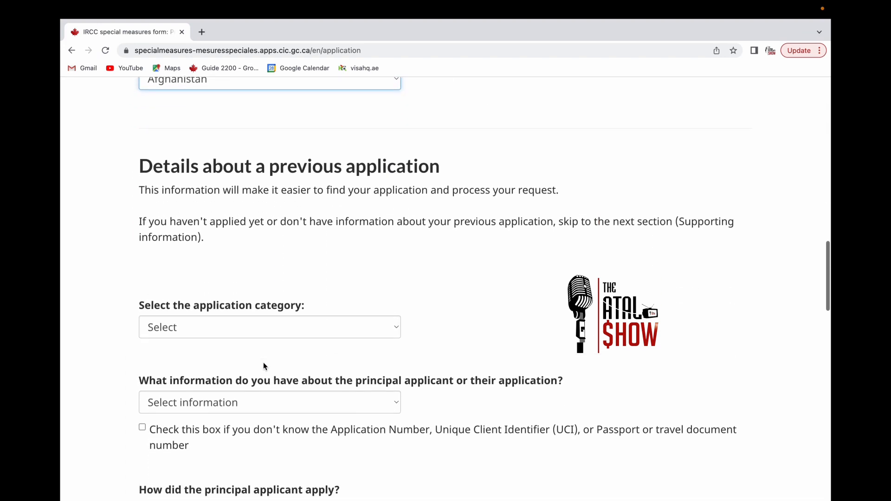
- Choose Refugee as the application category and Refugee PR as the submitted application
left_click(388, 330)
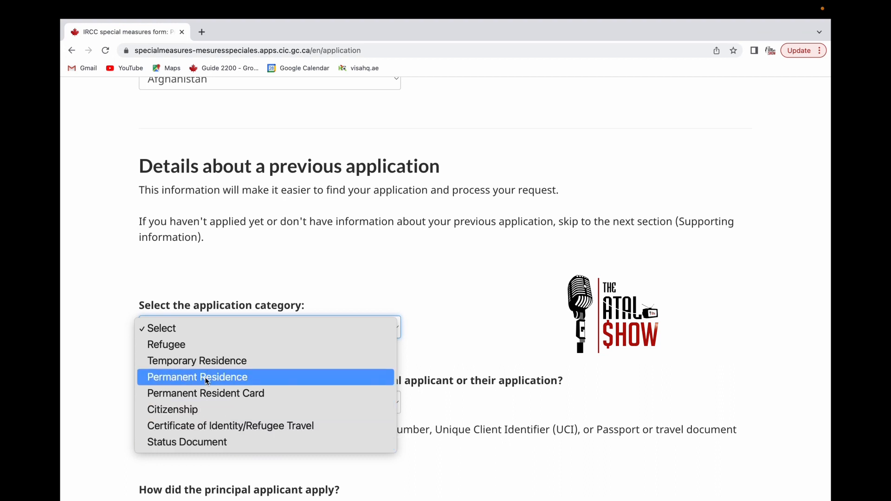
left_click(204, 349)
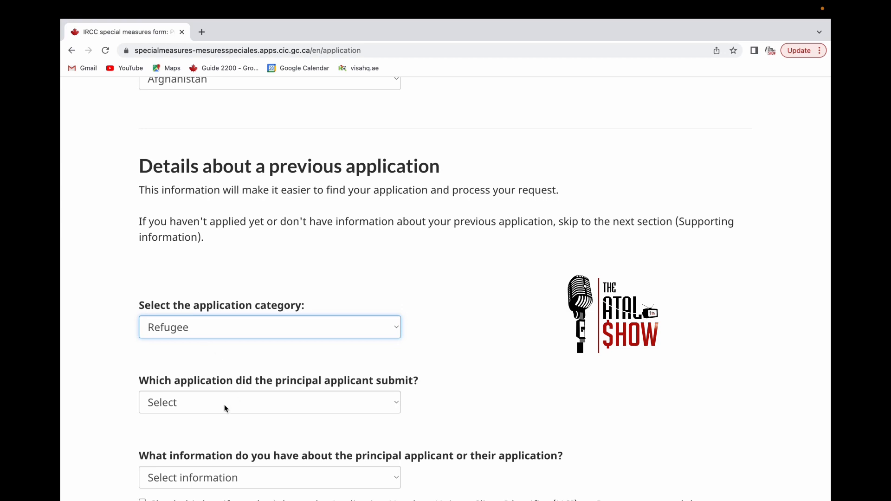
left_click(389, 403)
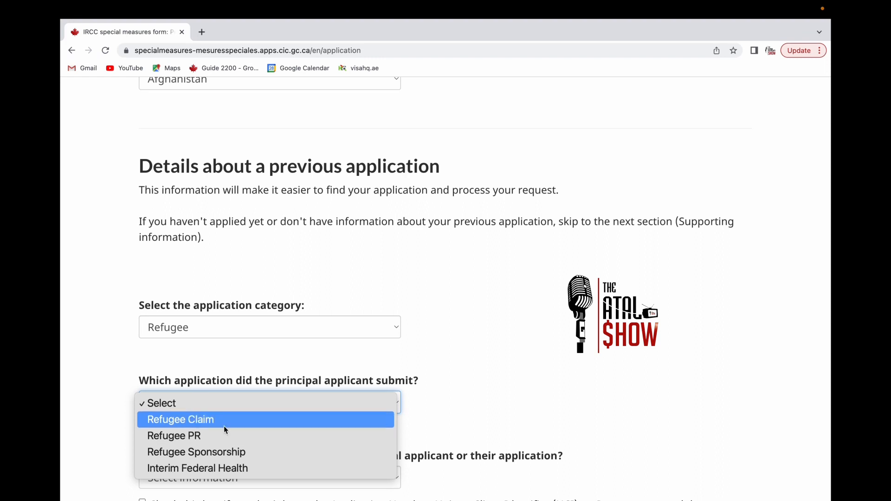
left_click(213, 438)
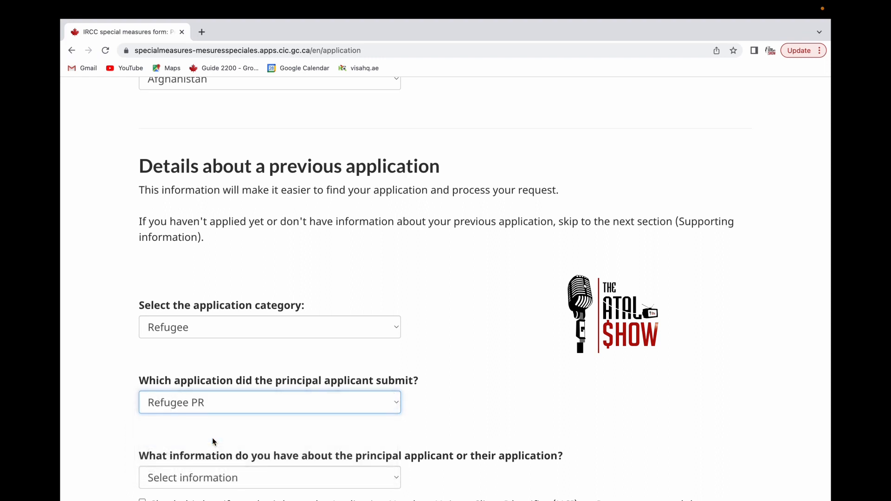
scroll(213, 438, "down", 2)
scroll(213, 438, "down", 4)
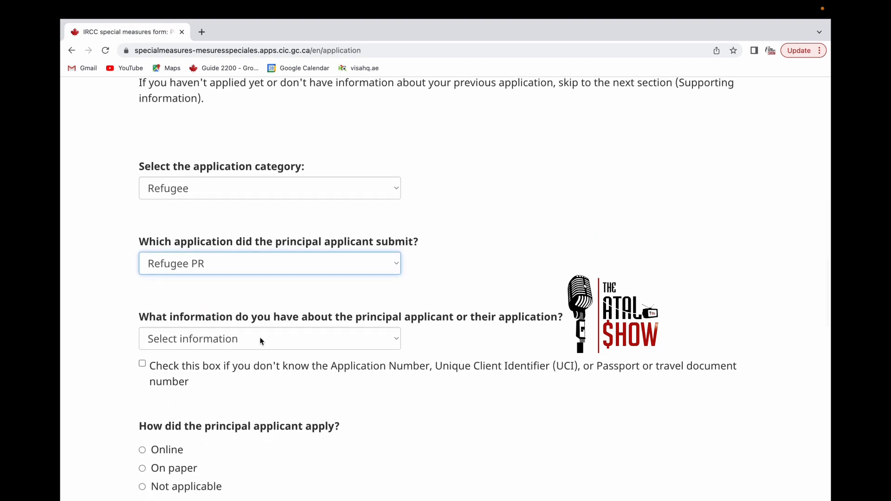
- Select Passport/Travel Document Number, mark the numbers as unknown, and choose Online
left_click(387, 340)
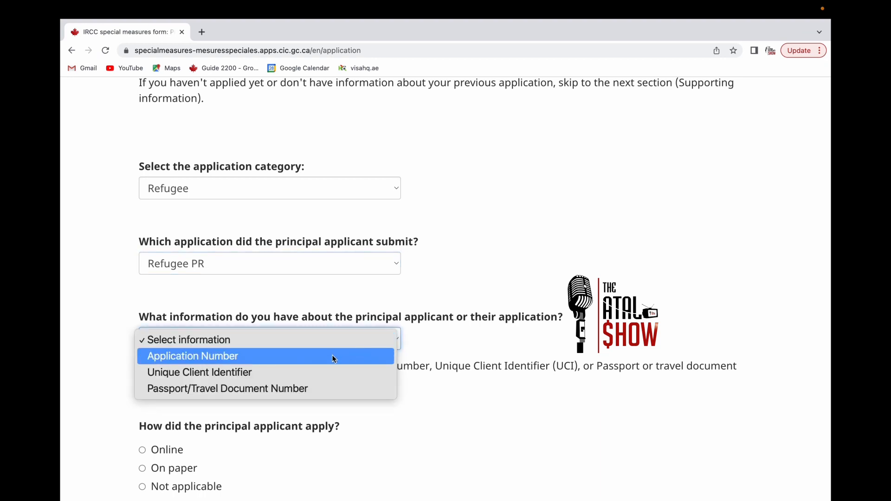
left_click(322, 389)
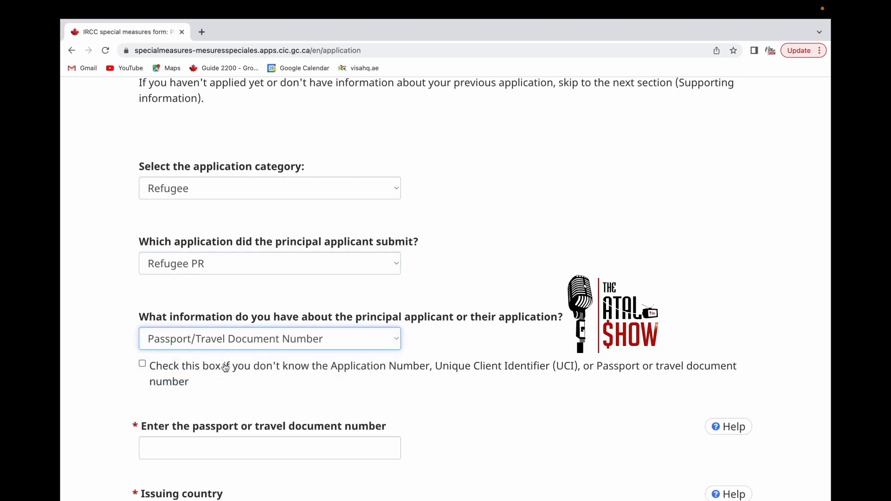
left_click(142, 364)
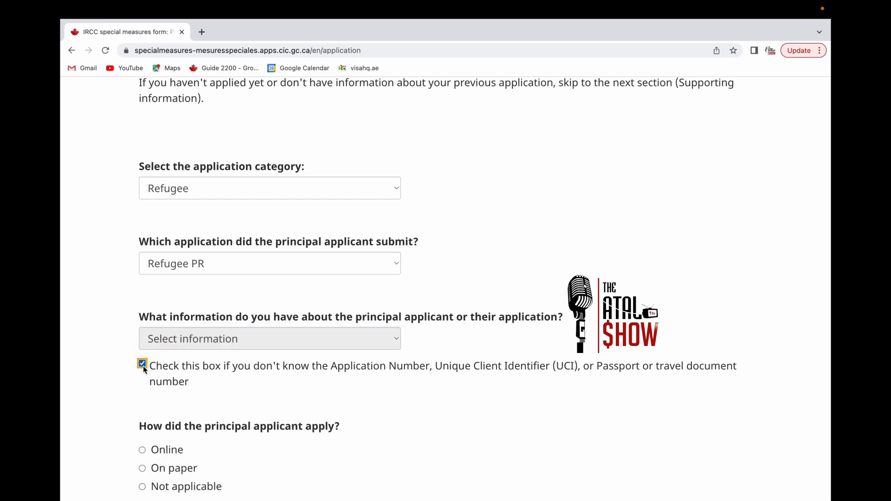
scroll(250, 357, "down", 3)
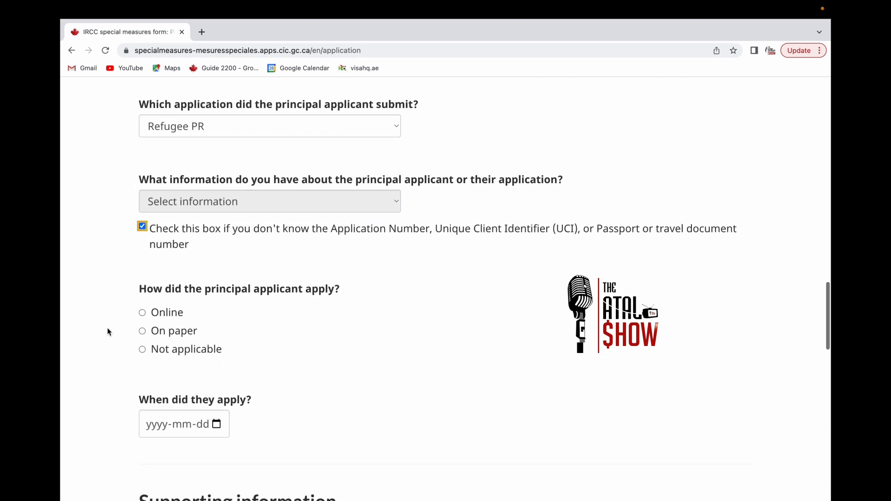
left_click(143, 314)
scroll(198, 417, "down", 3)
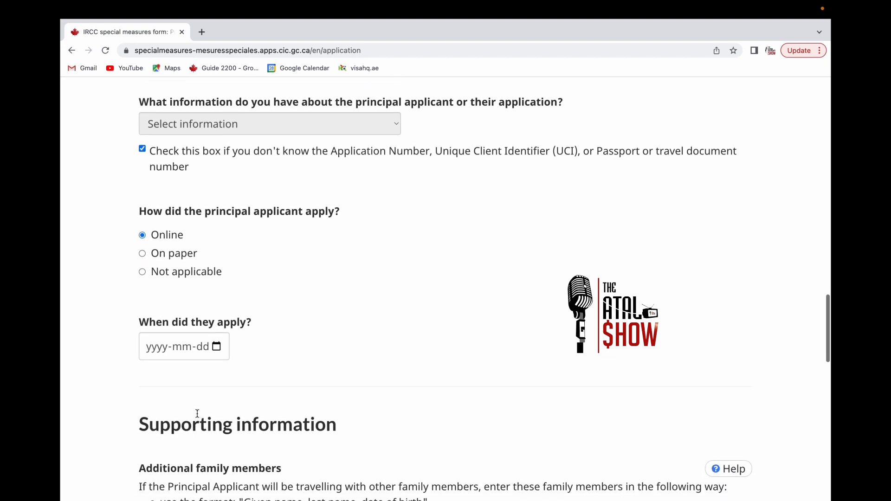
scroll(198, 413, "down", 1)
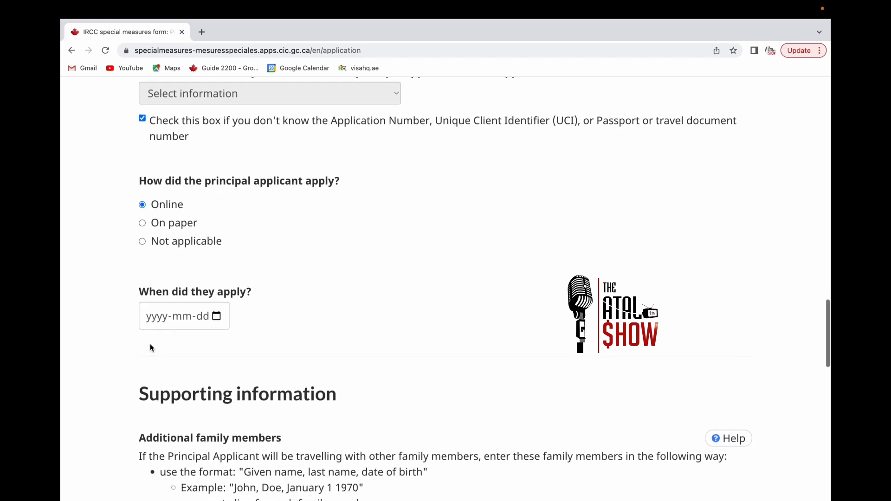
- Set the application date to today, 2022-12-17, using the calendar's Today button
left_click(150, 320)
left_click(217, 318)
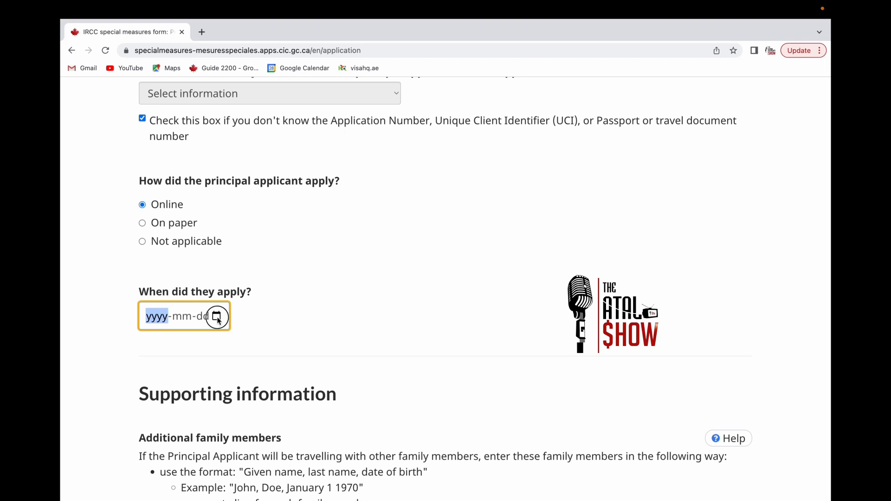
left_click(233, 466)
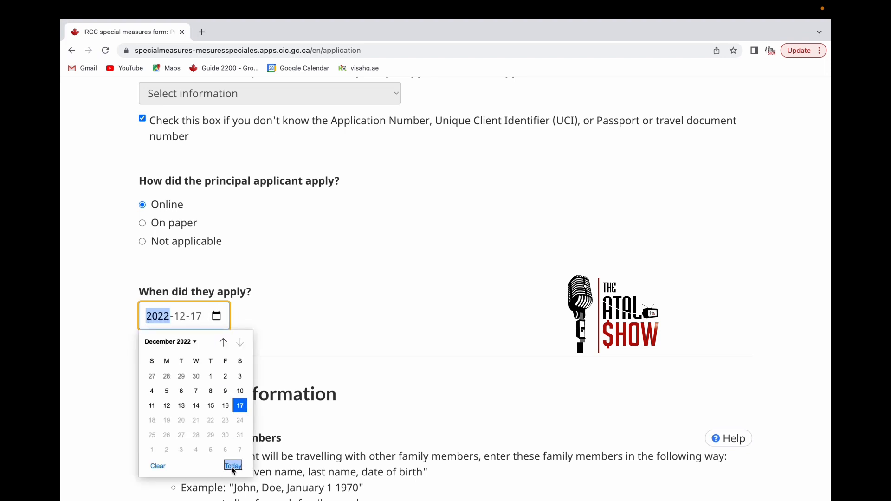
scroll(191, 337, "down", 4)
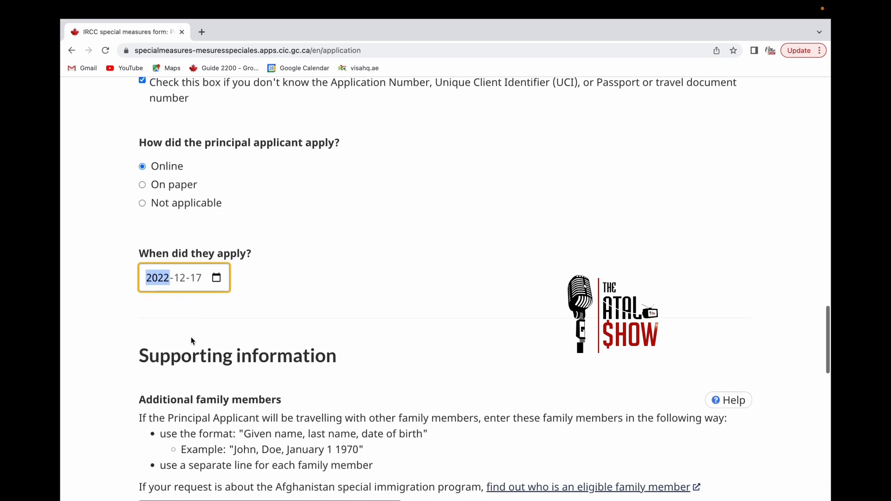
scroll(191, 341, "down", 2)
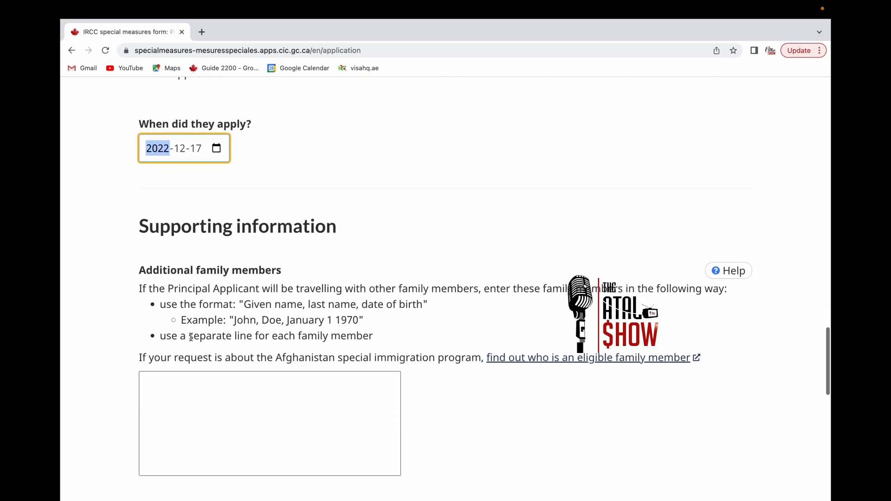
- Enter the first additional family member entry with birth date 11.11.1995
scroll(205, 368, "down", 1)
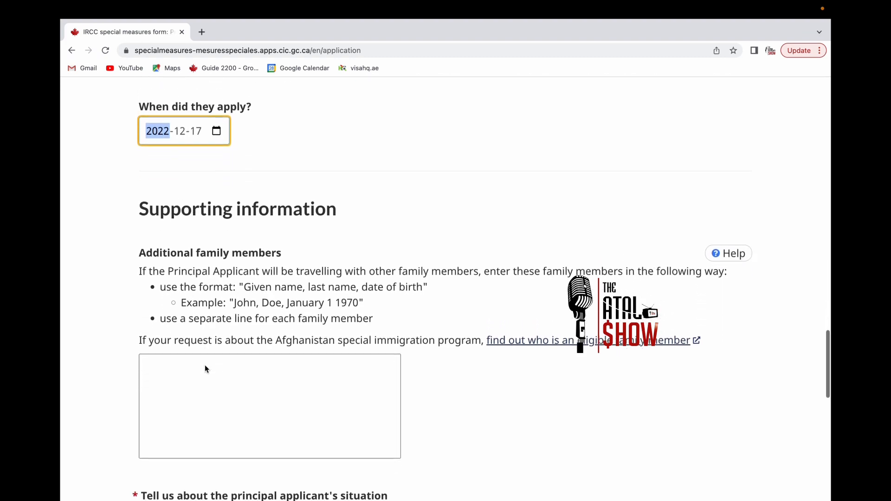
left_click(163, 351)
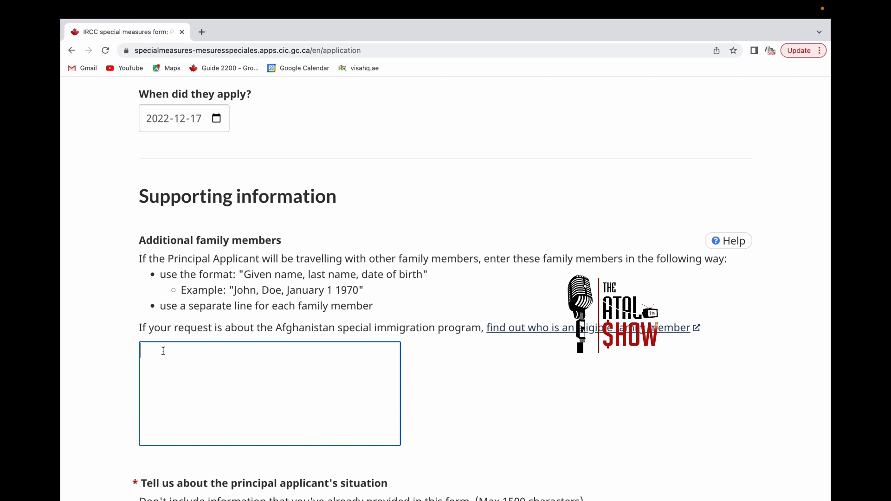
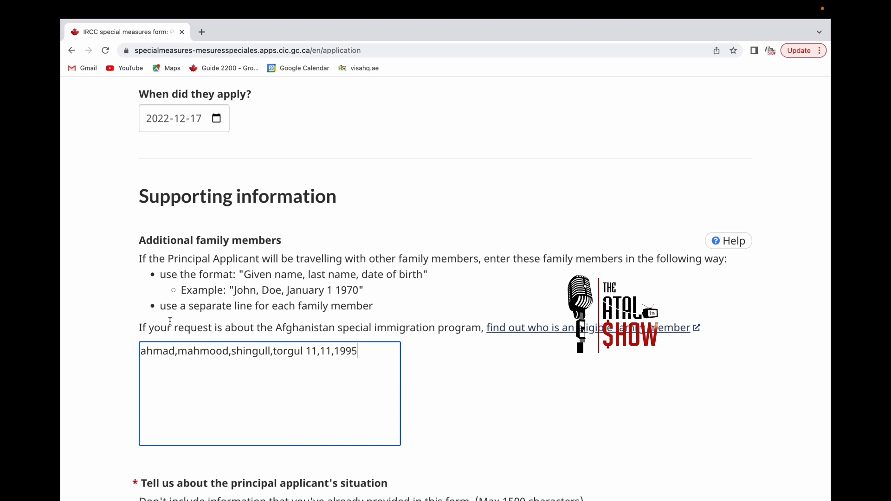
scroll(170, 320, "down", 3)
scroll(170, 320, "down", 2)
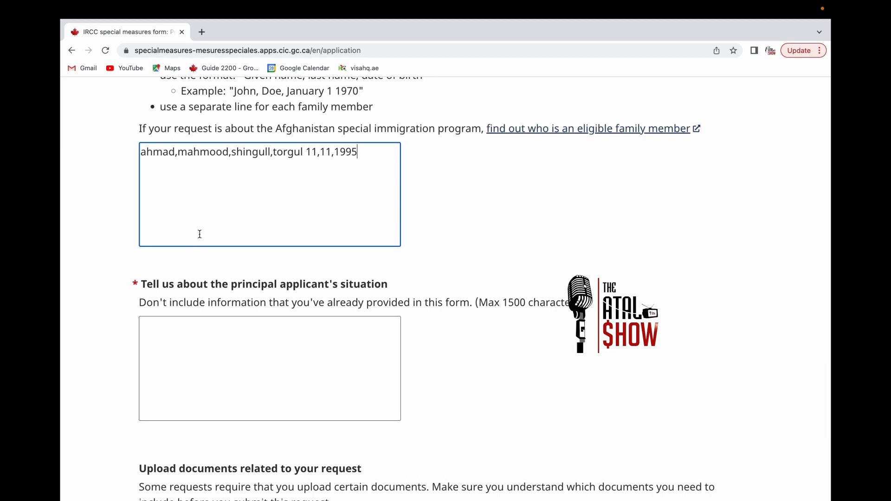
- Add three more family members' names, each on its own line
key("Return")
type("saber")
key("Return")
type("karim")
key("Return")
type("arzo")
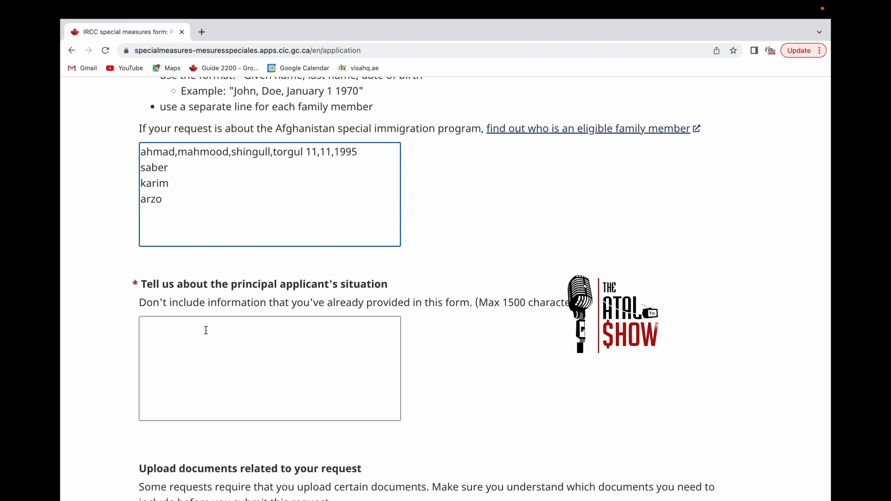
scroll(206, 330, "down", 1)
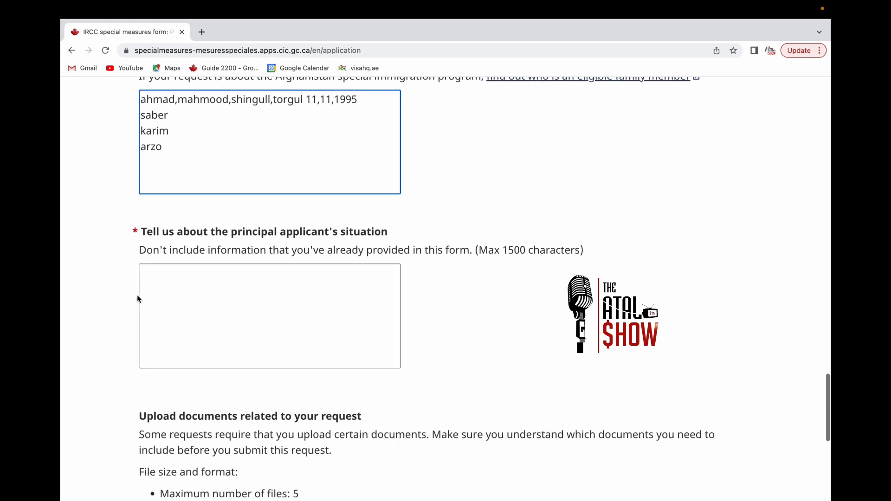
- Write 'I am not safe' in the situation description box and scroll to the upload section
left_click(146, 285)
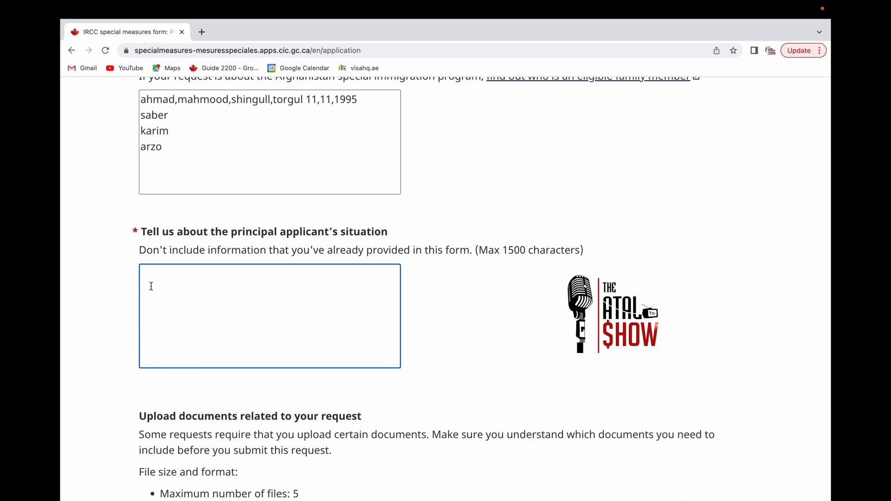
type("i a")
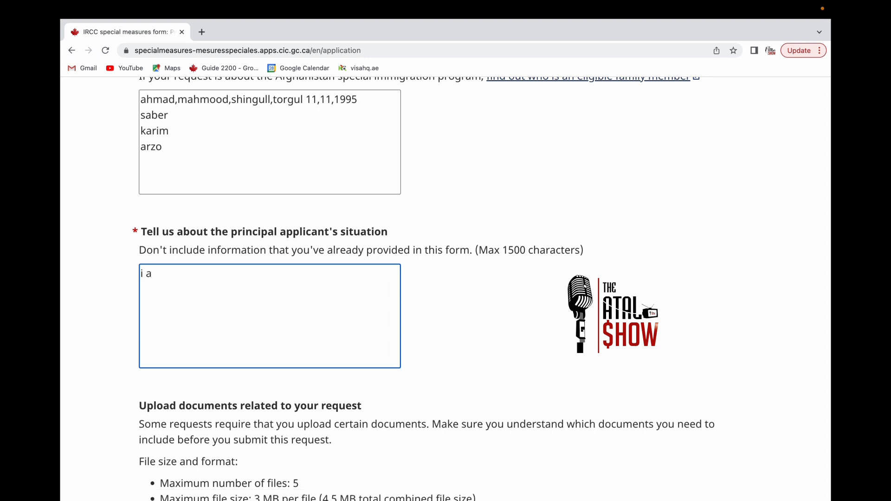
key("BackSpace")
key("BackSpace")
key("BackSpace")
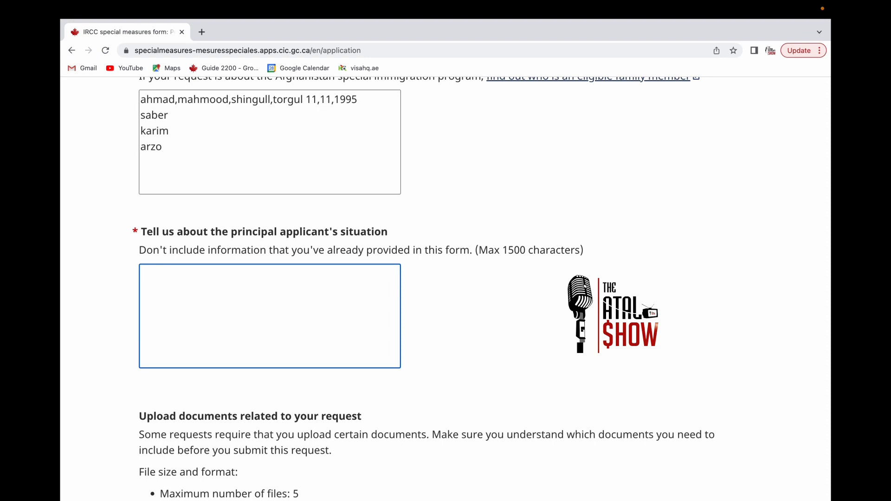
type("i")
key("BackSpace")
type("i")
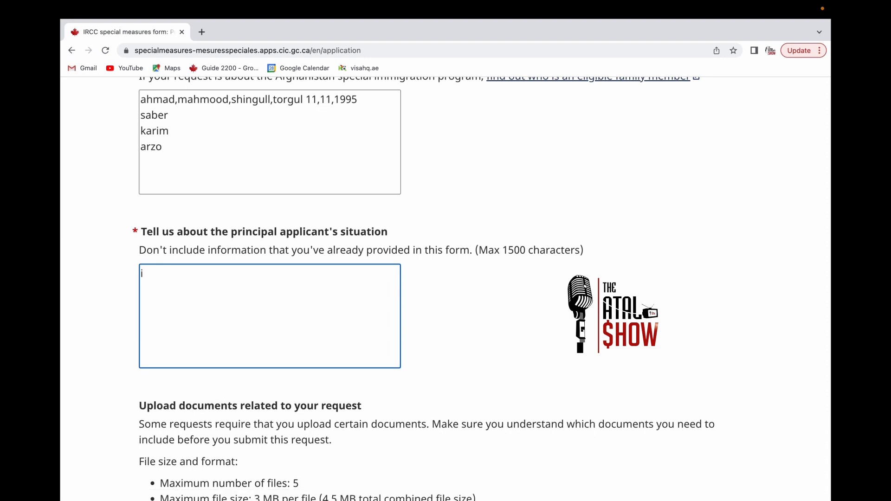
key("BackSpace")
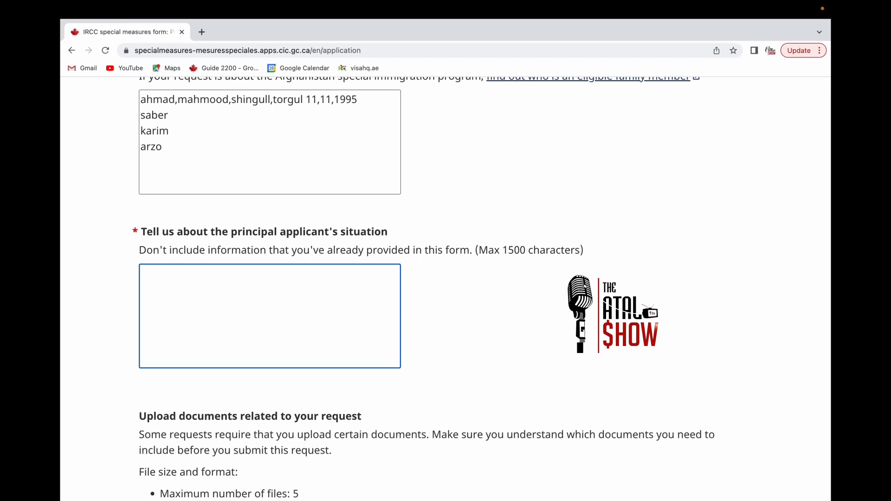
type("U")
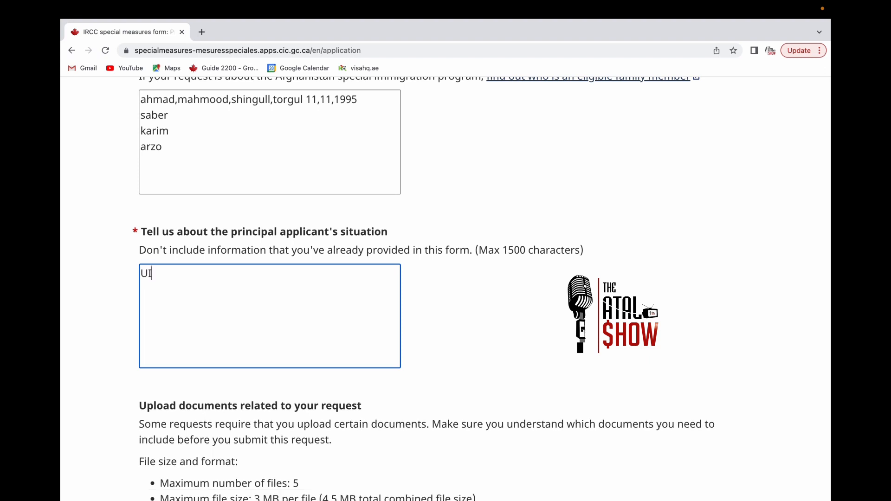
key("BackSpace")
type("I amn")
key("BackSpace")
type("not safe")
scroll(444, 288, "down", 1)
scroll(445, 288, "down", 3)
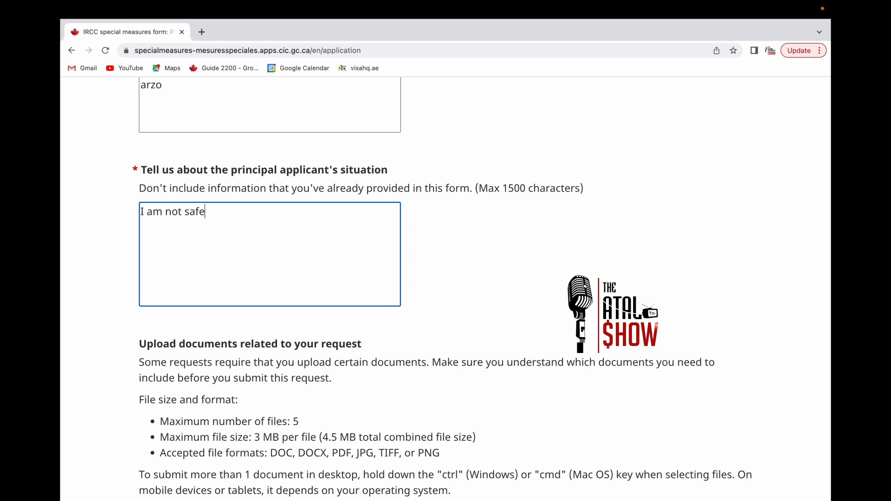
scroll(445, 288, "down", 1)
scroll(444, 288, "down", 5)
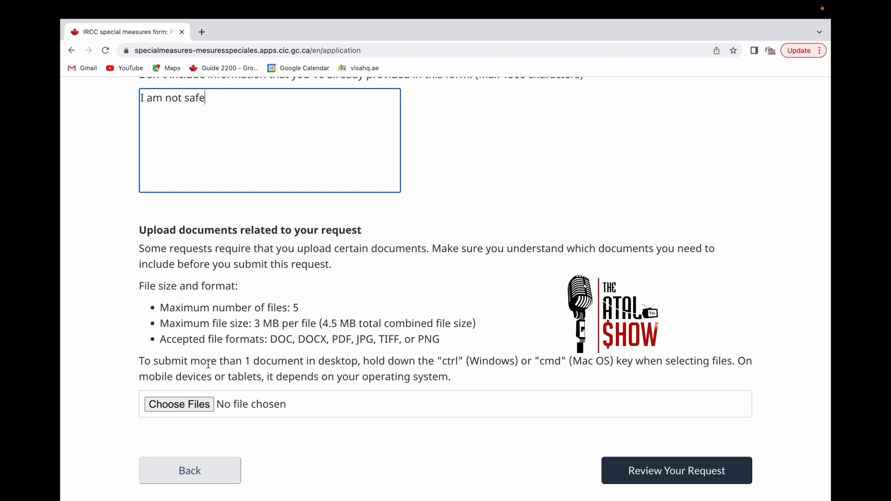
left_click(172, 407)
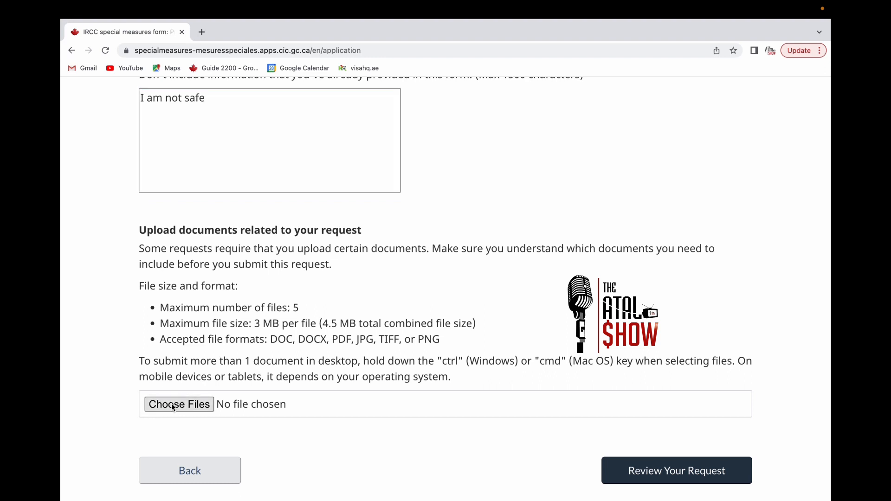
right_click(173, 407)
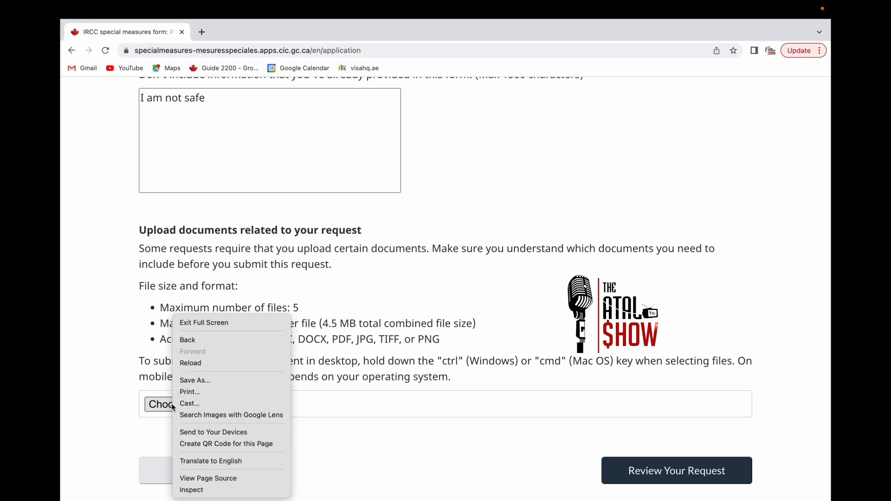
left_click(172, 408)
left_click(172, 407)
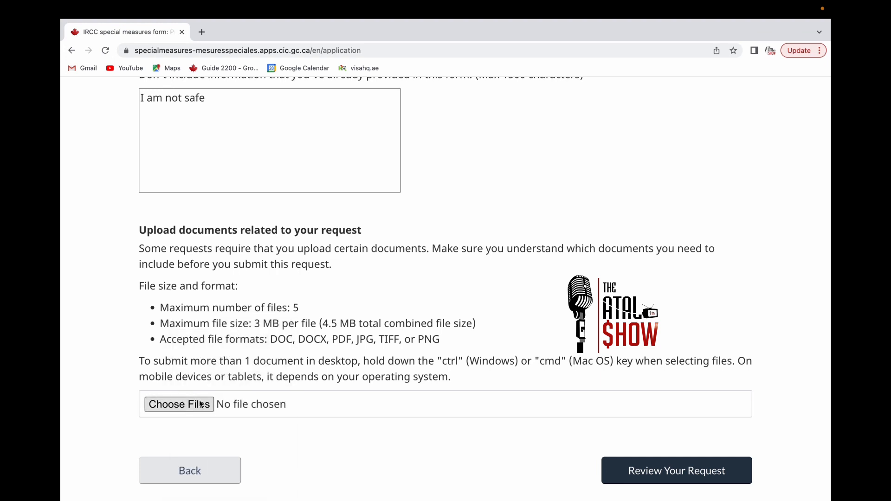
left_click(326, 411)
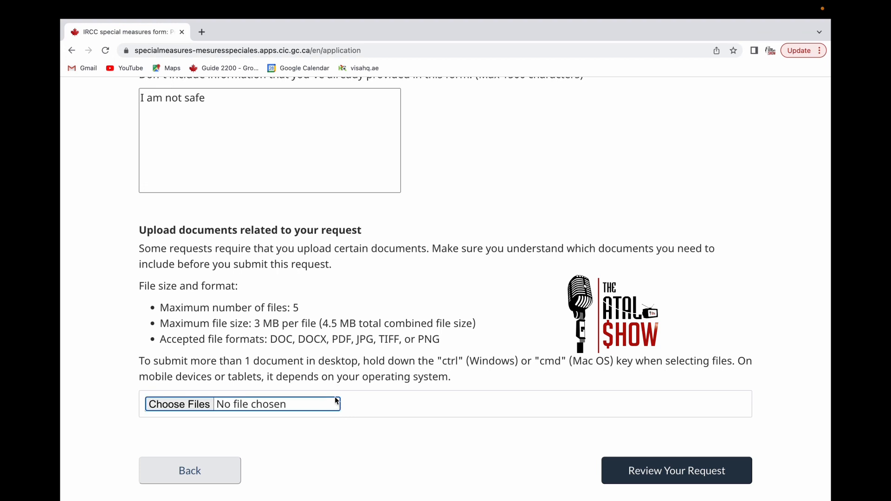
left_click(337, 400)
left_click(180, 403)
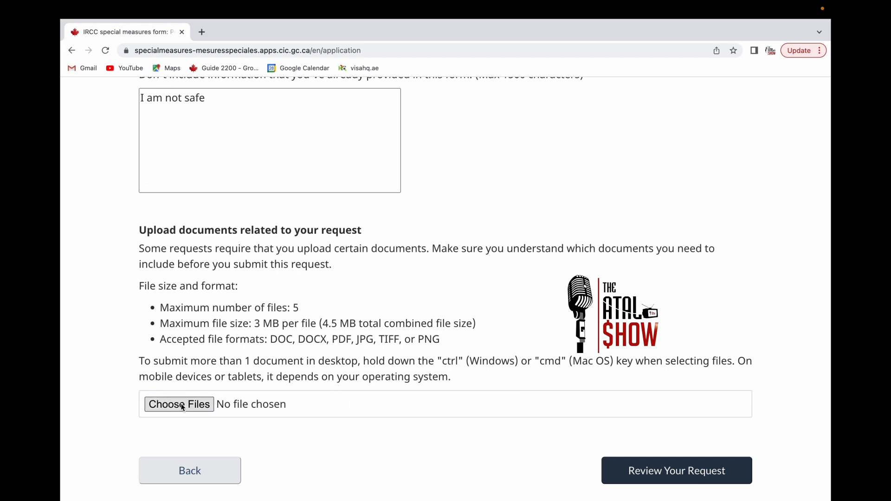
left_click(181, 405)
left_click(241, 410)
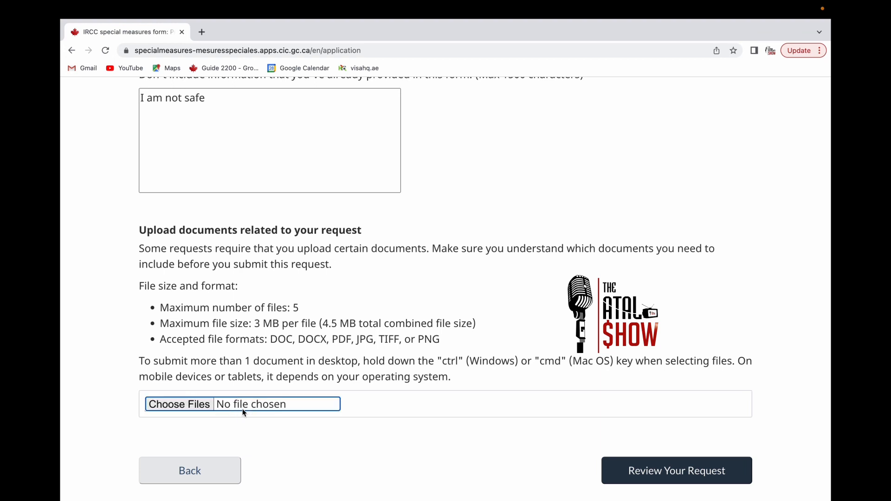
left_click(218, 410)
left_click(209, 415)
left_click(180, 408)
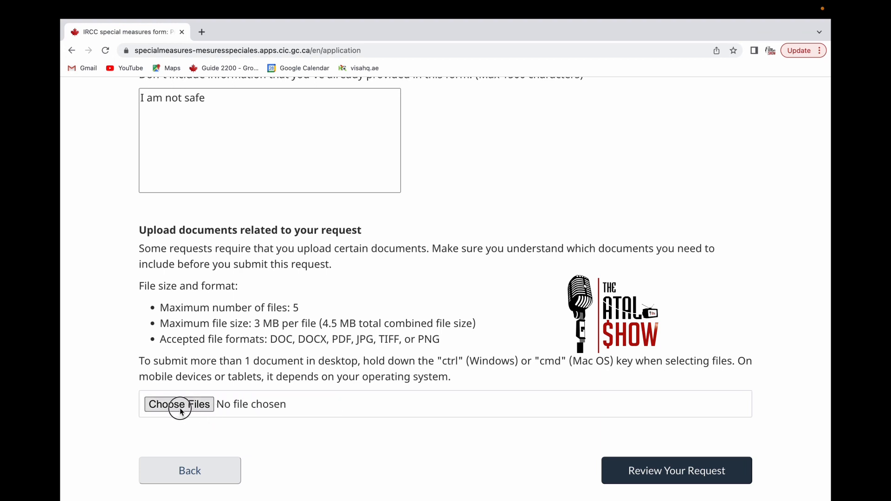
scroll(289, 364, "down", 5)
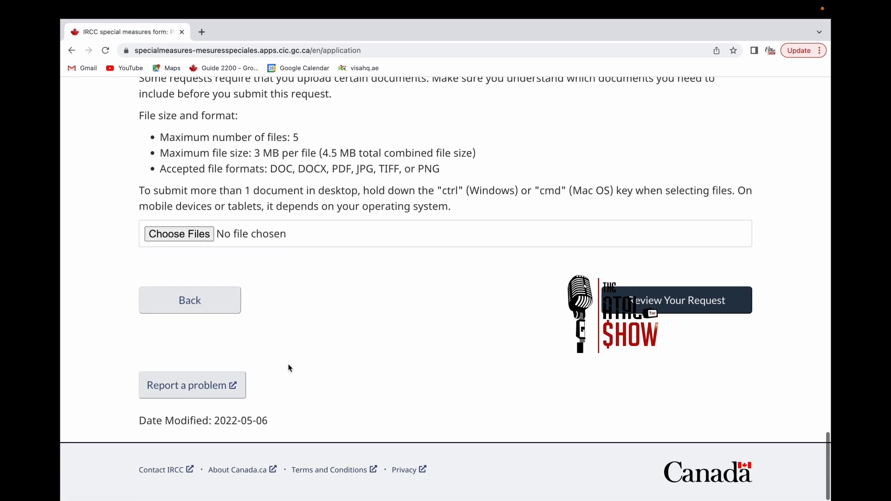
scroll(520, 294, "up", 2)
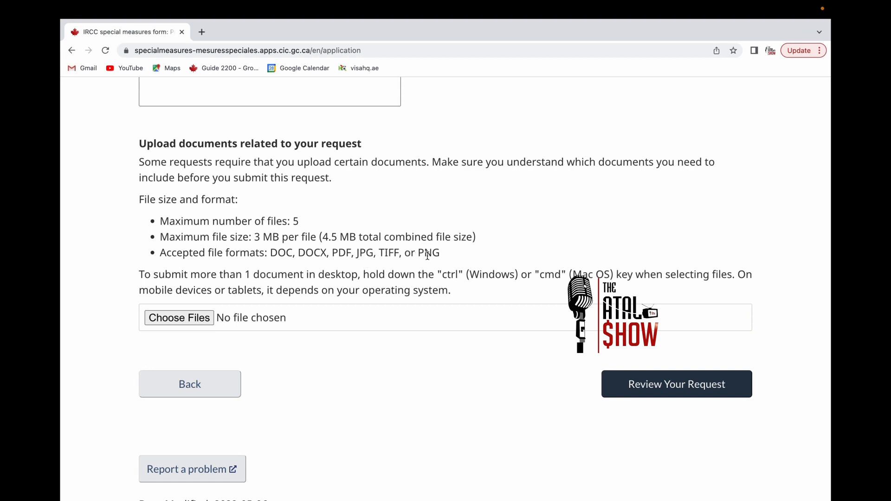
left_click(159, 264)
mouse_move(159, 265)
left_mouse_down()
mouse_move(206, 254)
mouse_move(142, 260)
left_mouse_up()
- Go to the review page and scroll down to the Consent and disclaimer section
left_click(240, 265)
left_click(663, 386)
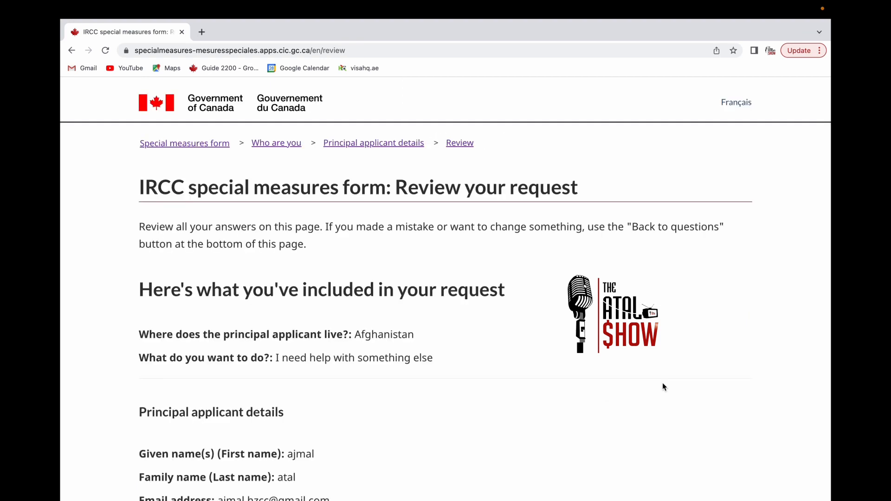
scroll(528, 413, "down", 2)
scroll(527, 415, "down", 2)
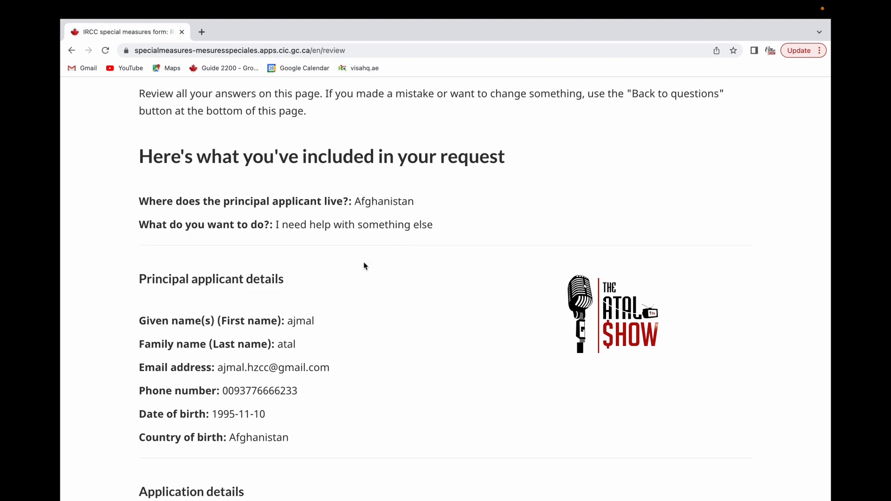
scroll(299, 306, "down", 2)
scroll(275, 356, "down", 2)
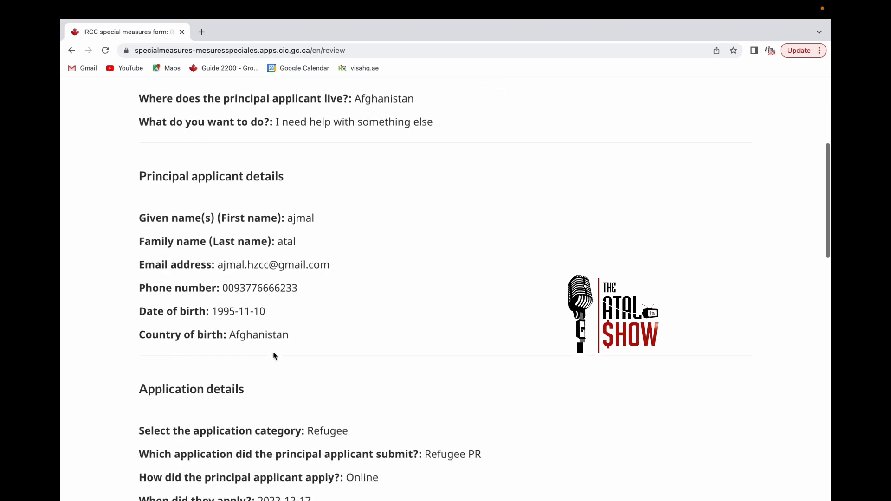
scroll(274, 356, "down", 8)
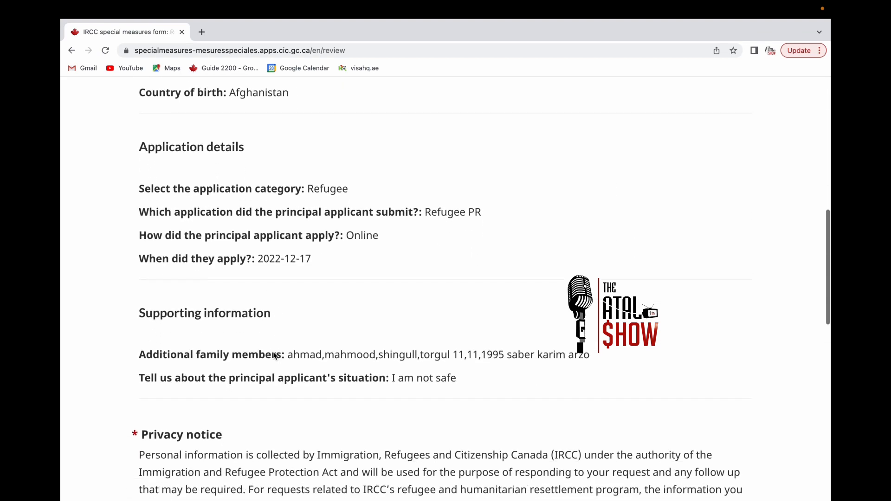
scroll(275, 356, "down", 15)
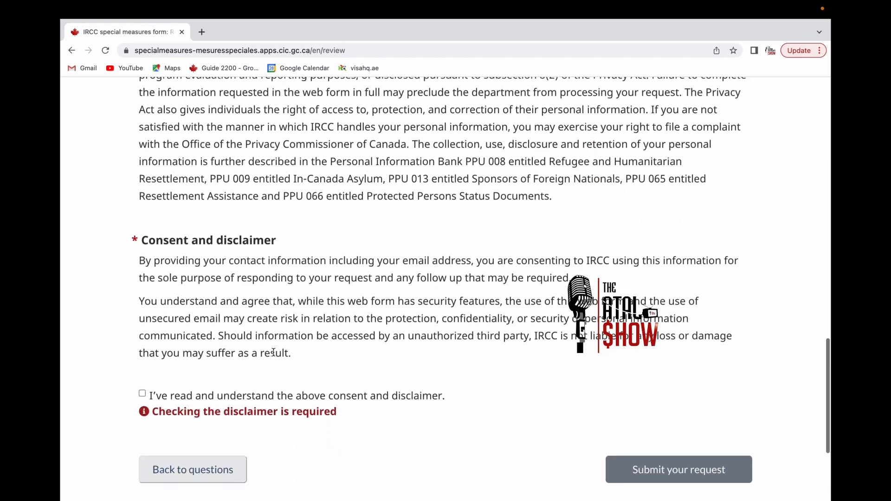
scroll(273, 353, "down", 4)
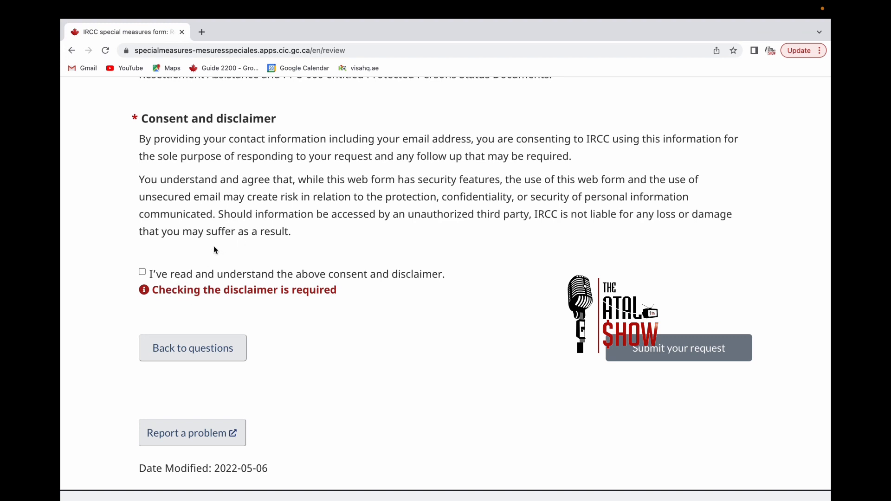
- Tick the 'I've read and understand the above consent and disclaimer' box, then return to the review page's top
left_click(143, 272)
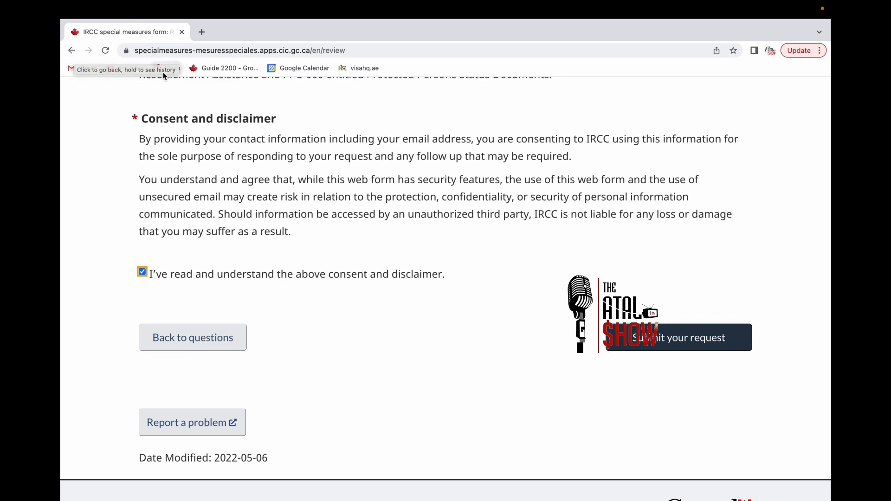
scroll(267, 166, "up", 15)
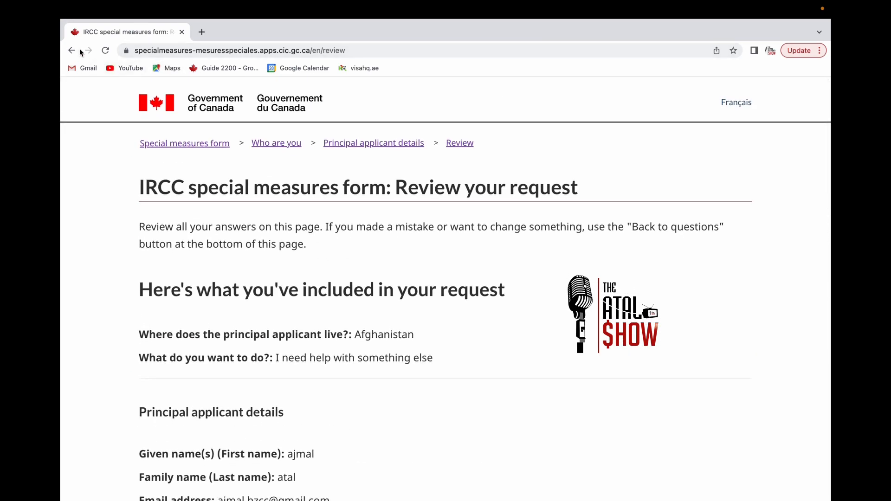
left_click(654, 9)
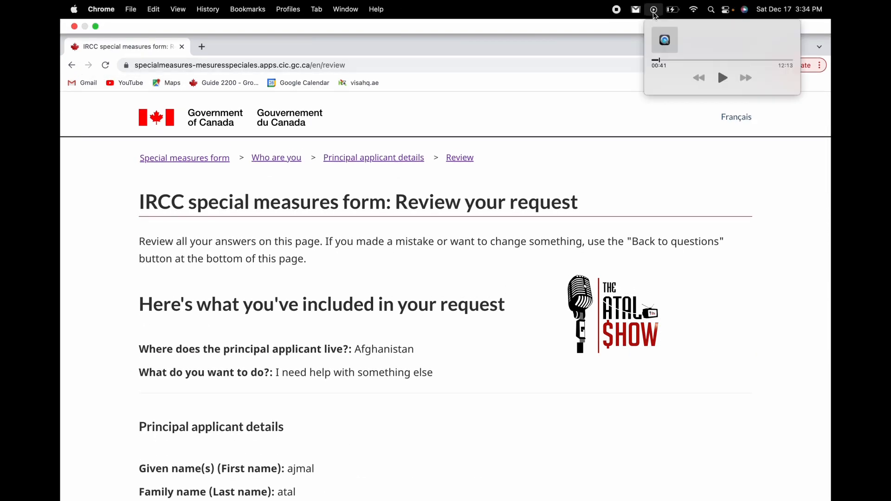
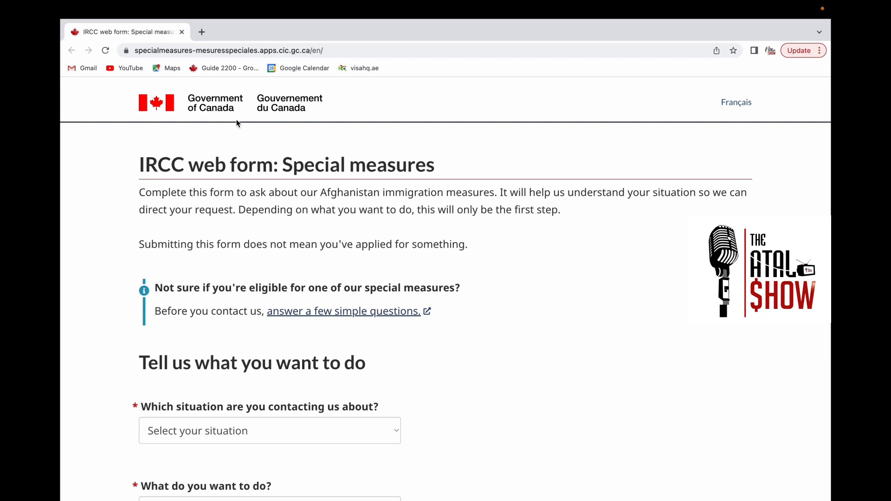
- Choose 'Situation in Afghanistan' as the applicant's situation
scroll(258, 214, "down", 1)
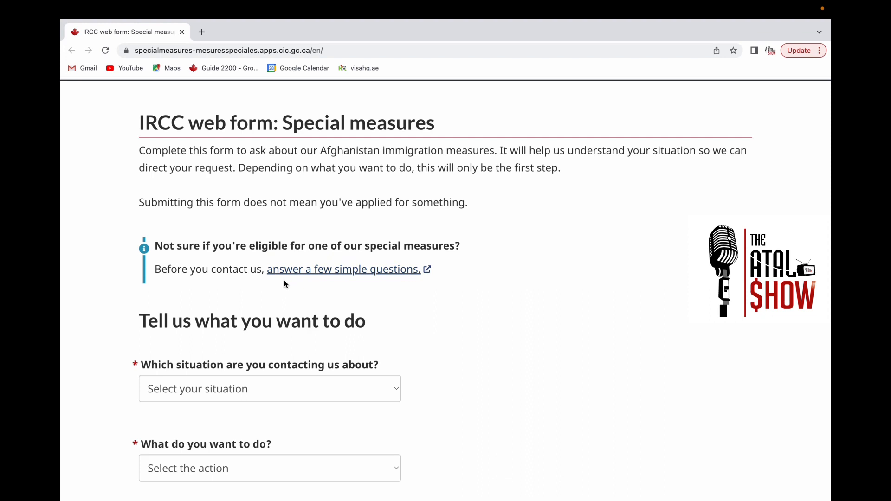
scroll(285, 283, "down", 3)
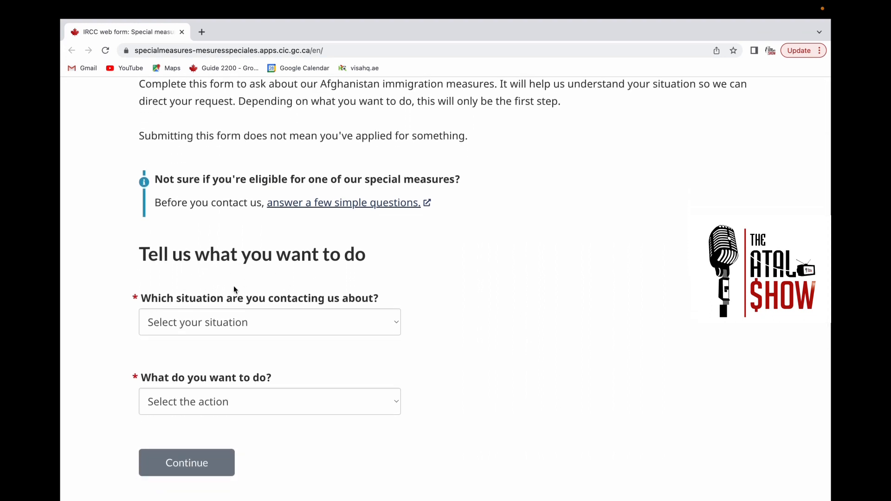
left_click(393, 325)
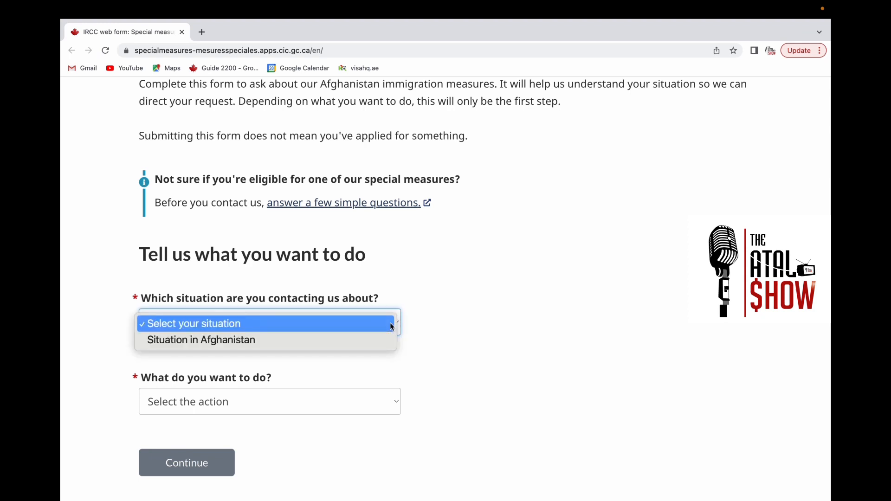
left_click(262, 341)
- Select 'I need help with something else' as the needed action and continue to About you
scroll(262, 342, "down", 3)
scroll(261, 342, "down", 1)
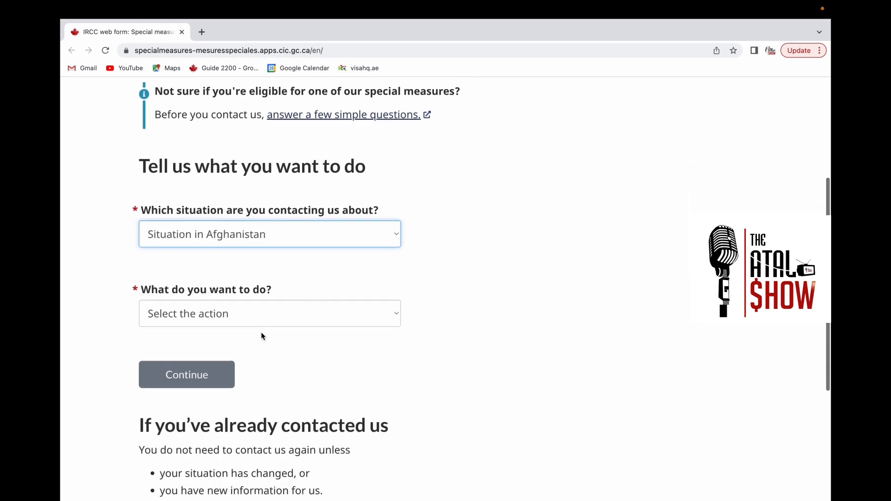
left_click(362, 319)
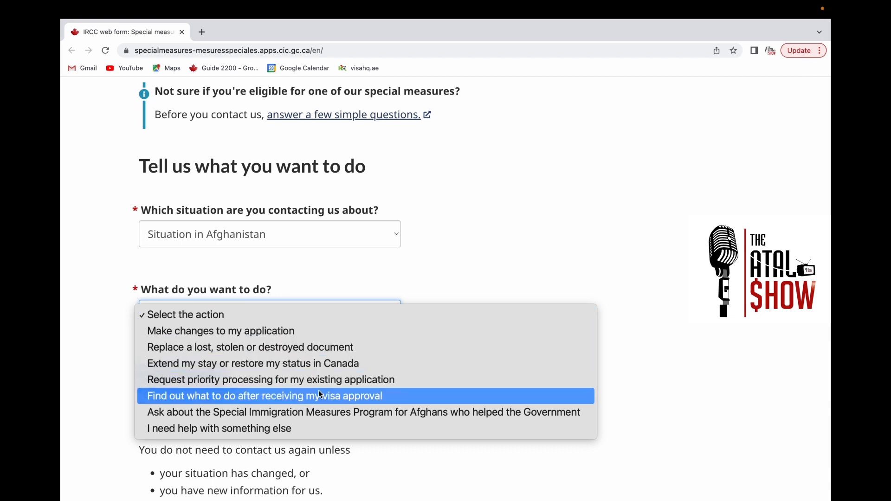
left_click(288, 435)
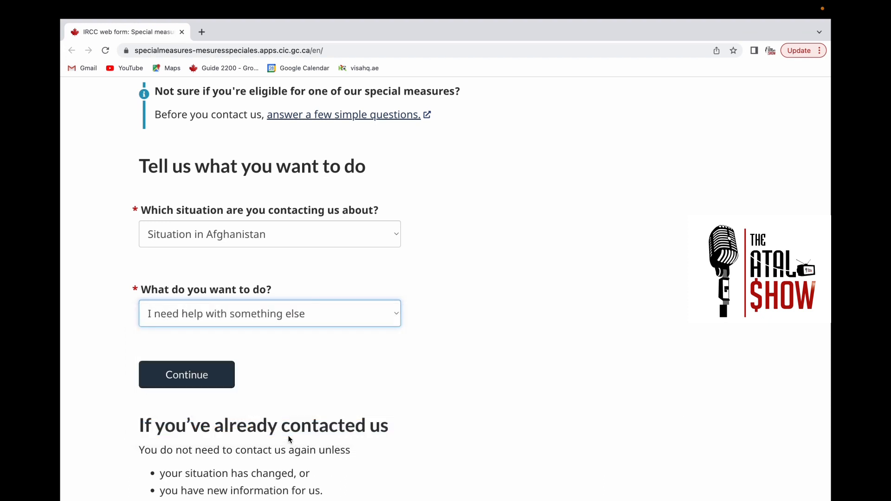
scroll(284, 382, "down", 1)
scroll(284, 383, "down", 4)
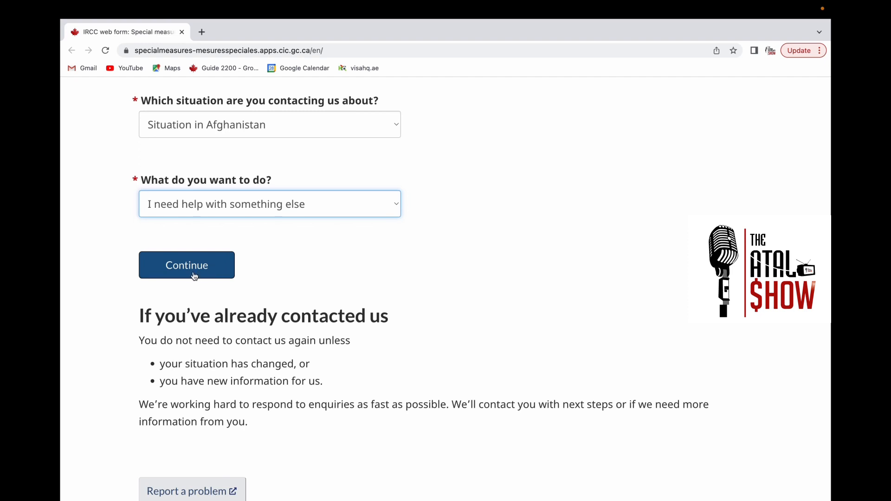
scroll(253, 298, "down", 5)
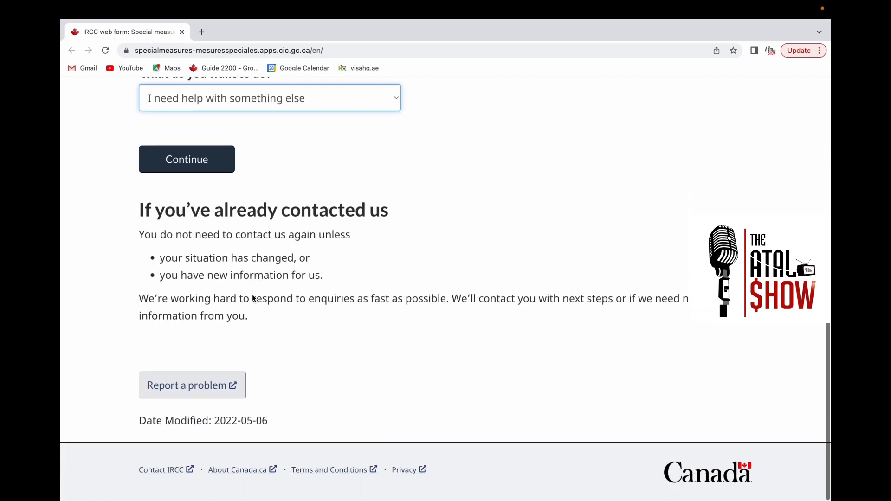
scroll(232, 297, "up", 3)
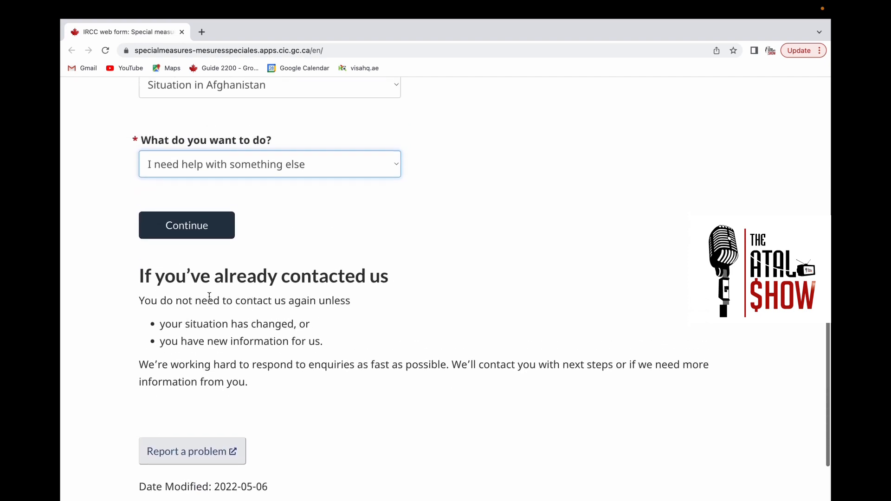
scroll(190, 252, "up", 2)
left_click(193, 253)
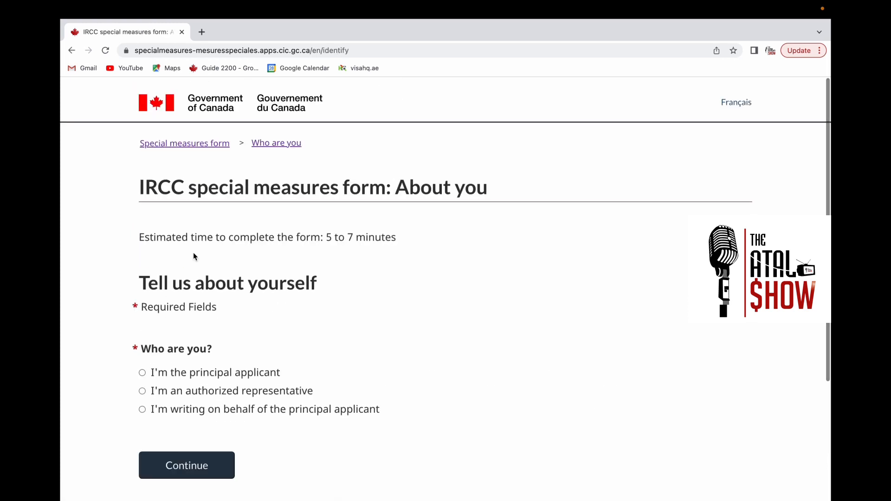
- Scroll down the About you page to the 'Who are you?' principal applicant choice
scroll(272, 336, "down", 3)
scroll(273, 335, "down", 3)
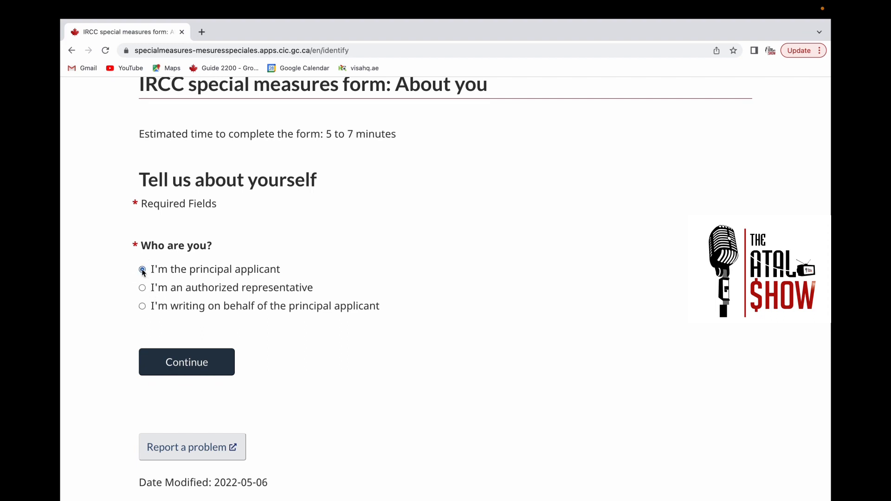
- Continue to the principal applicant details and set their country of residence to Afghanistan
left_click(180, 361)
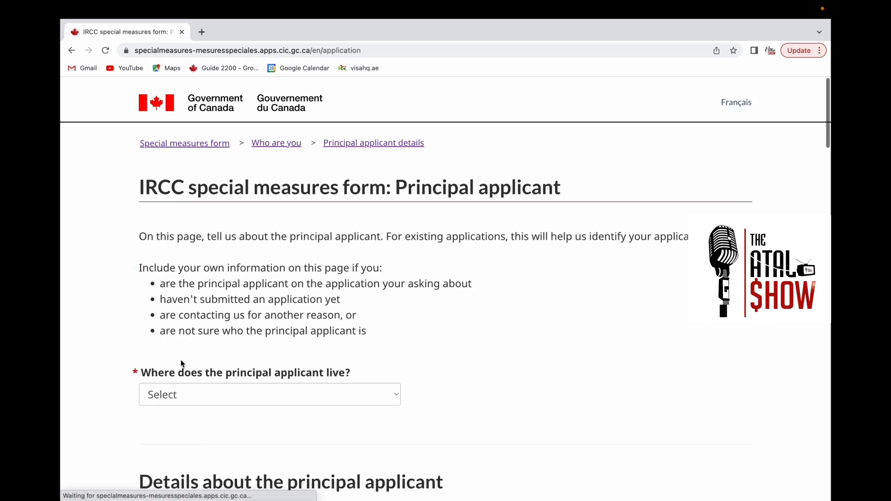
scroll(214, 375, "down", 3)
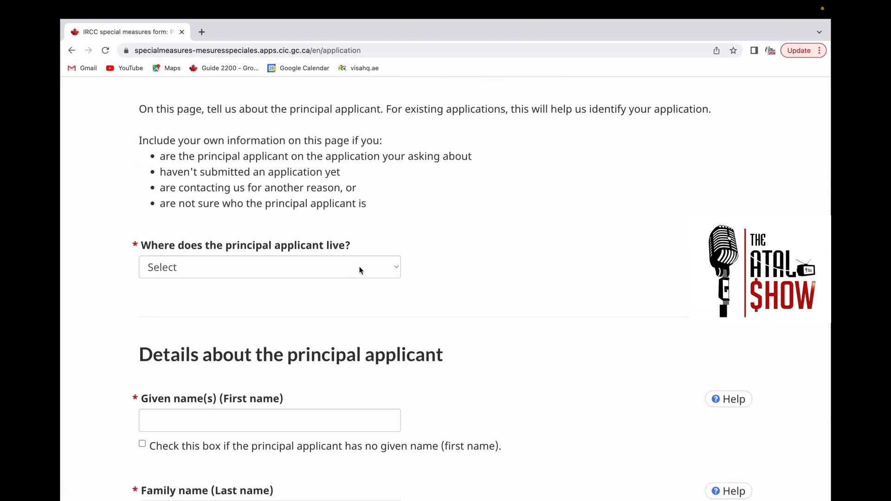
left_click(385, 270)
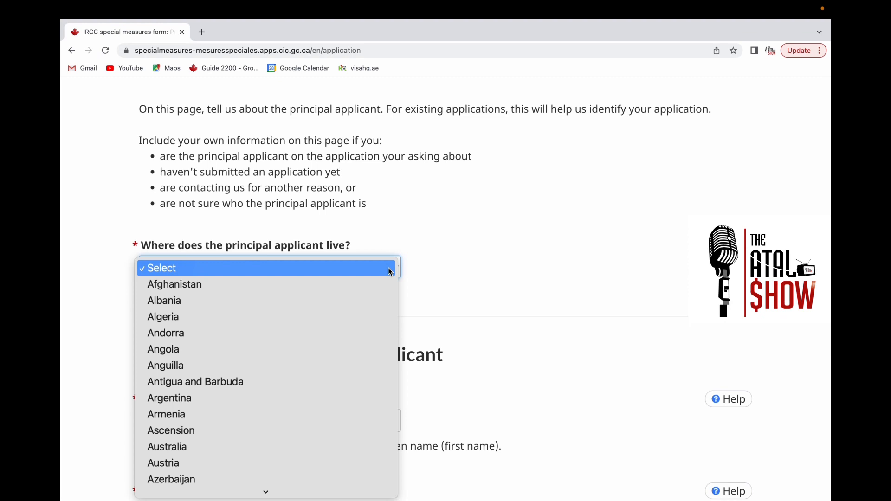
left_click(354, 291)
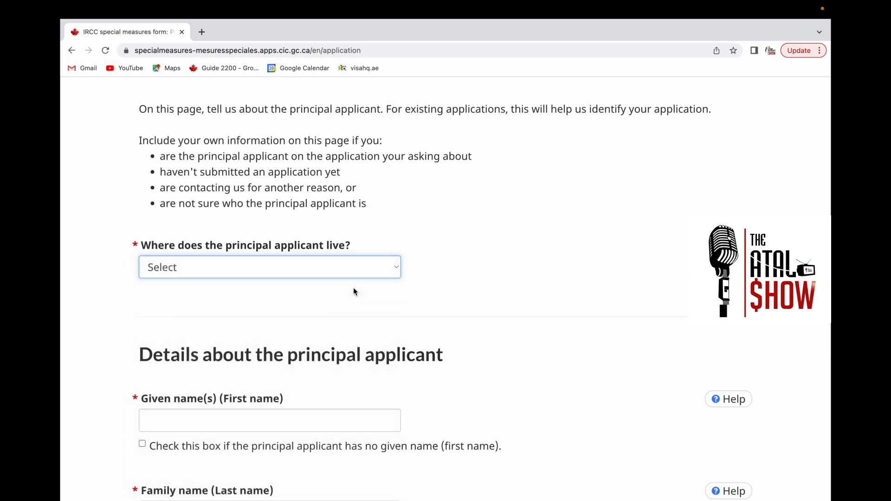
scroll(354, 291, "down", 1)
scroll(353, 292, "down", 5)
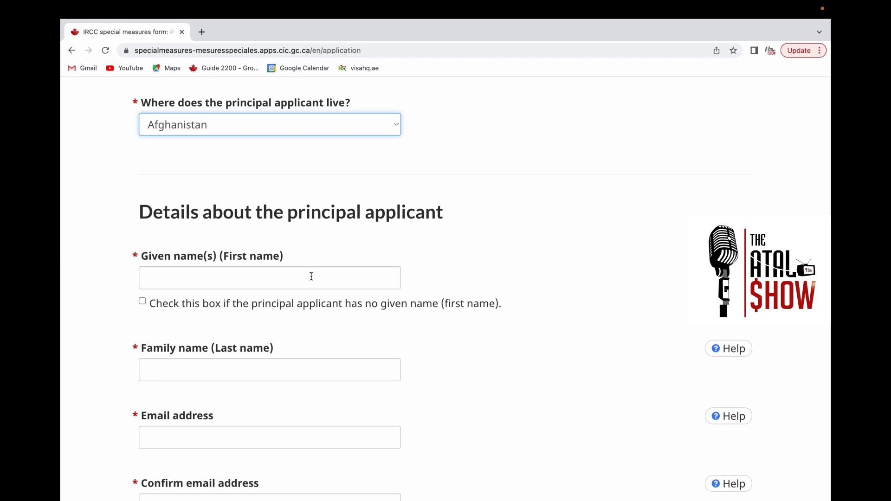
left_click(184, 282)
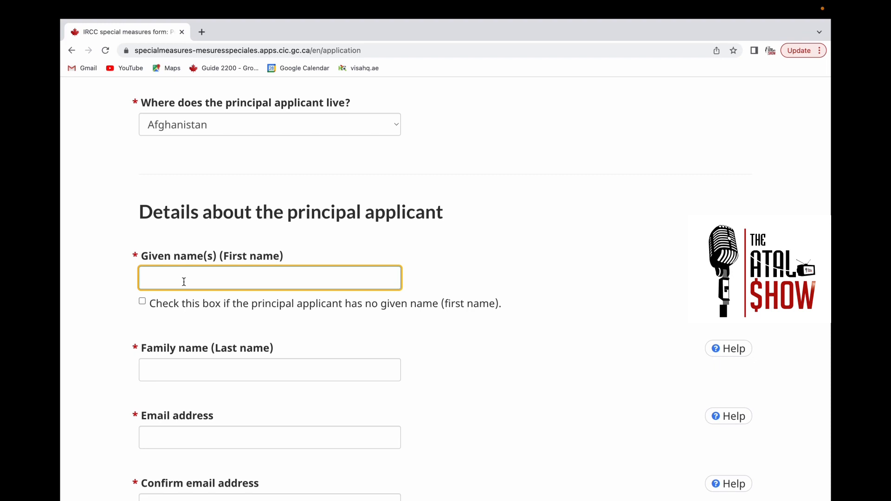
- Enter the applicant's family name and mark that they have no given name
left_click(143, 302)
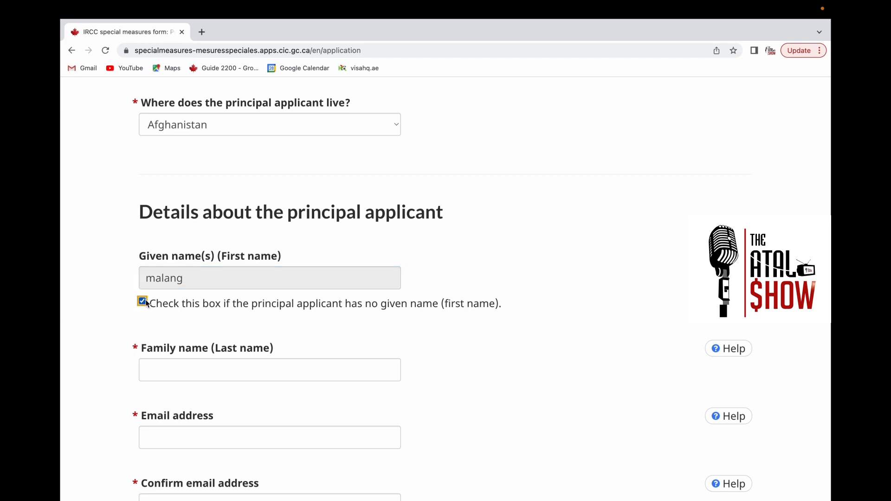
left_click(187, 367)
type("jan")
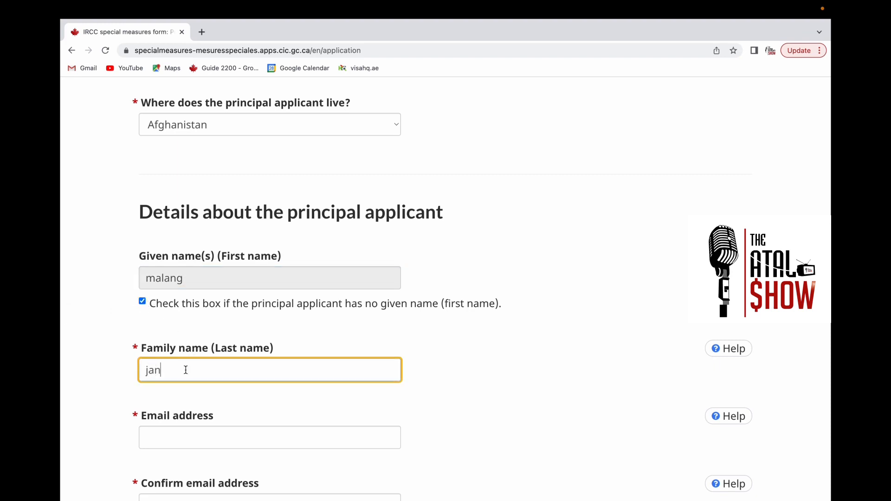
- Enter the applicant's email address and the matching confirmation email, correcting typos
scroll(182, 388, "down", 2)
left_click(182, 389)
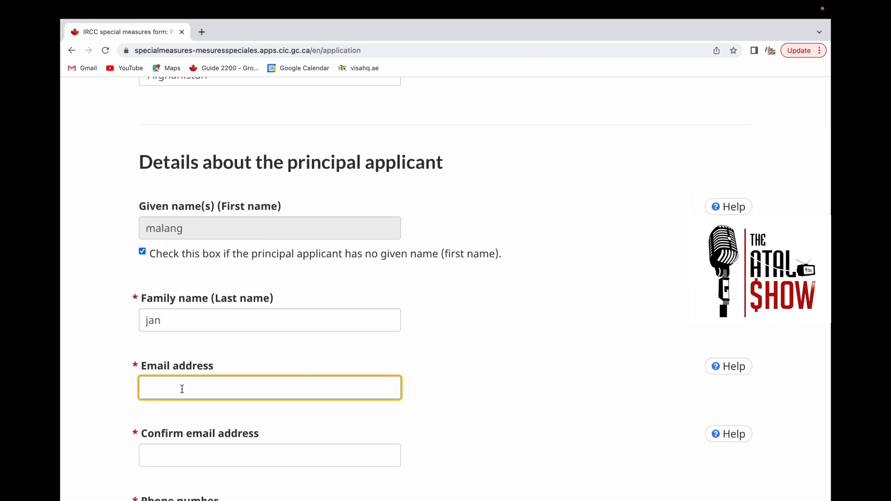
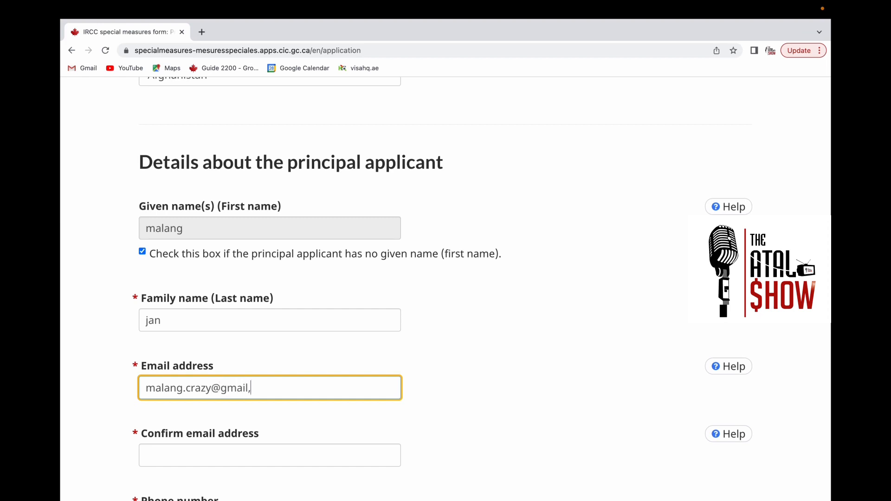
type("m")
scroll(162, 396, "down", 2)
left_click(167, 408)
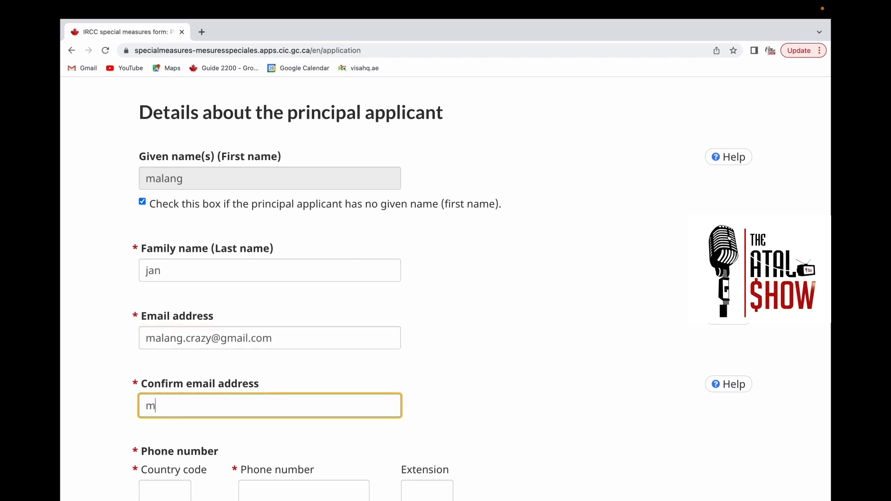
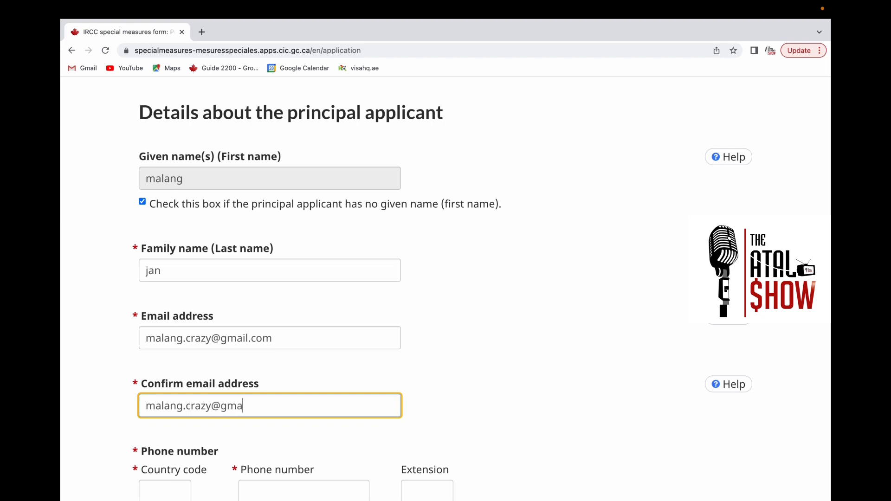
scroll(121, 432, "down", 5)
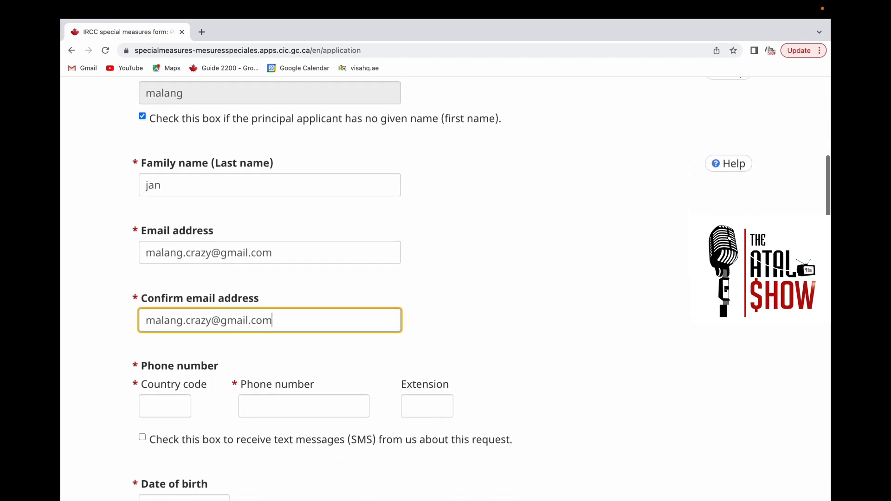
- Enter the applicant's phone number with country code 0093 and opt in to SMS updates
left_click(156, 374)
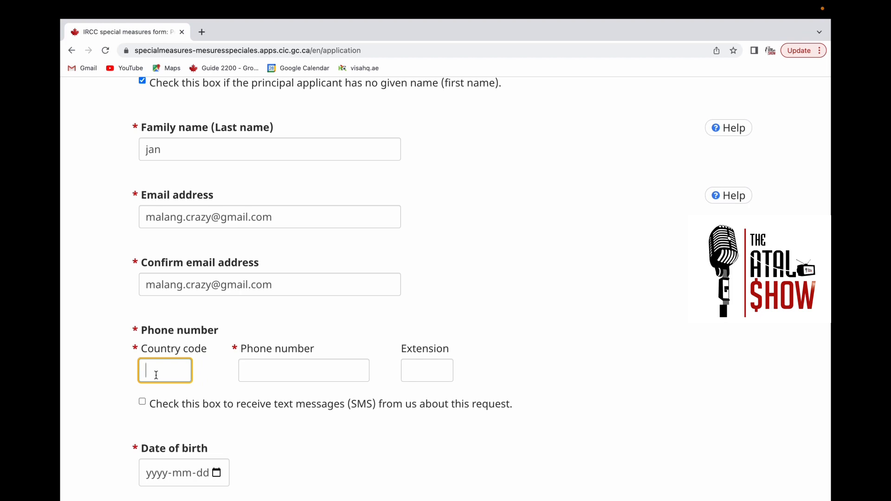
scroll(156, 375, "down", 1)
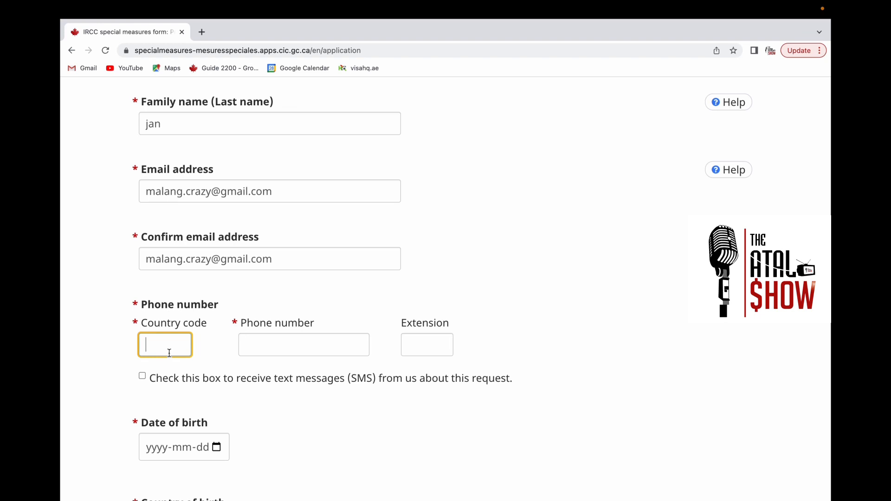
type("0093")
left_click(276, 346)
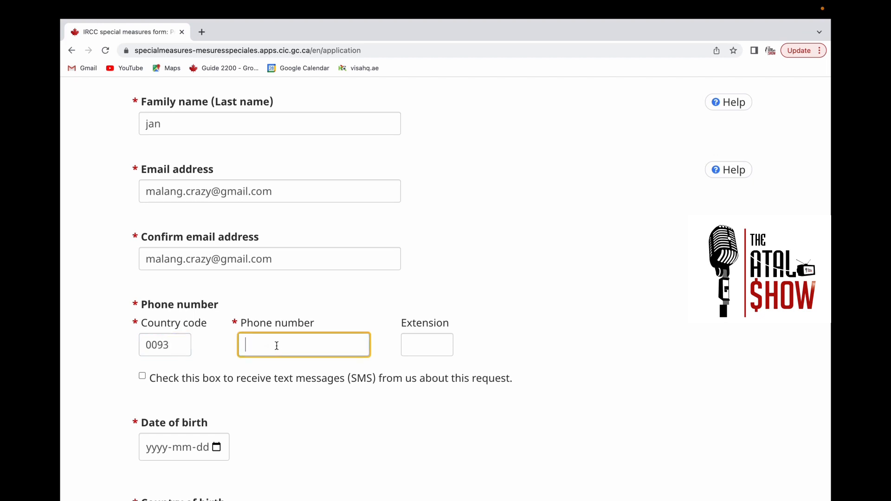
type("99555566")
left_click(407, 341)
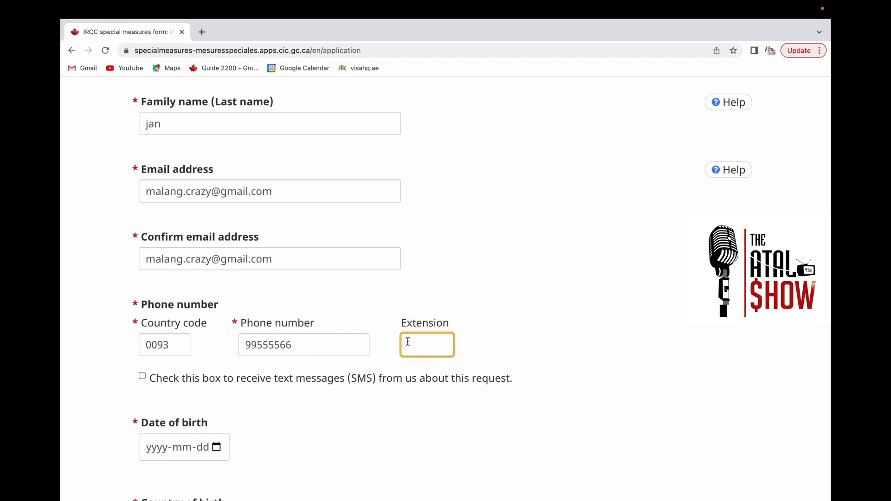
left_click(144, 378)
- Set the date of birth to 1998-01-02 and the country of birth to Afghanistan
scroll(148, 384, "down", 3)
left_click(162, 377)
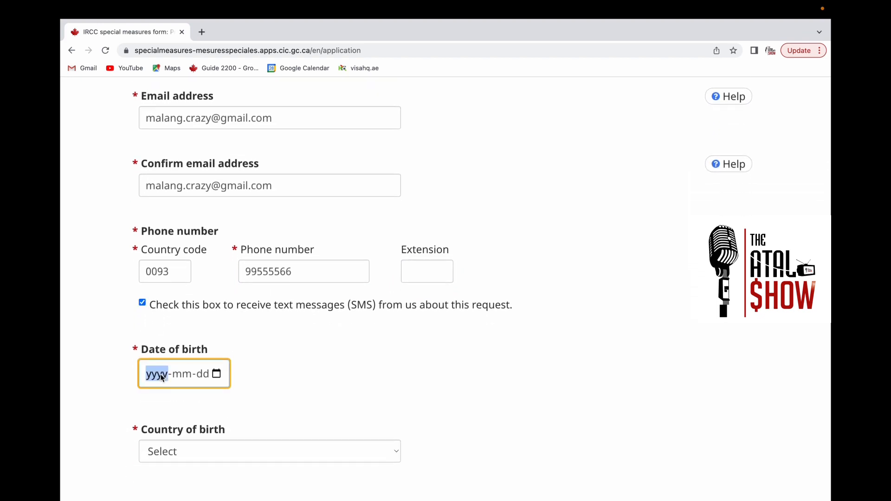
type("3")
key("BackSpace")
type("1998-0")
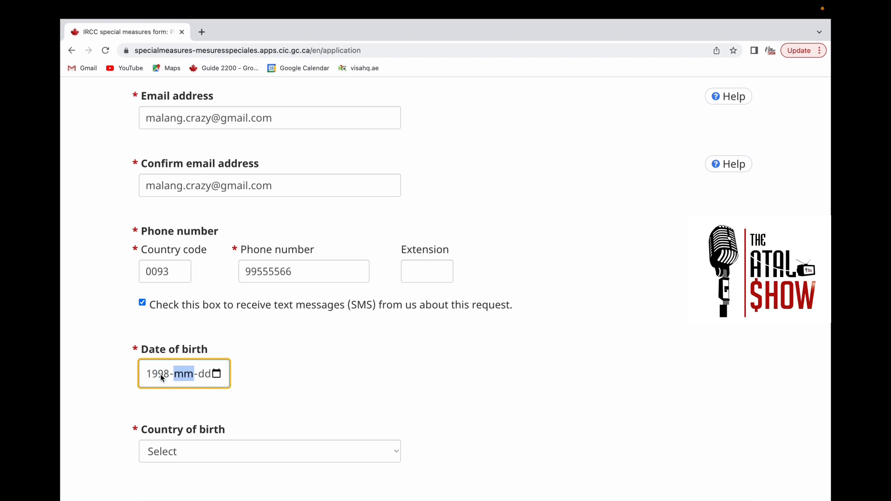
type("1")
left_click(198, 375)
type("2")
left_click(194, 452)
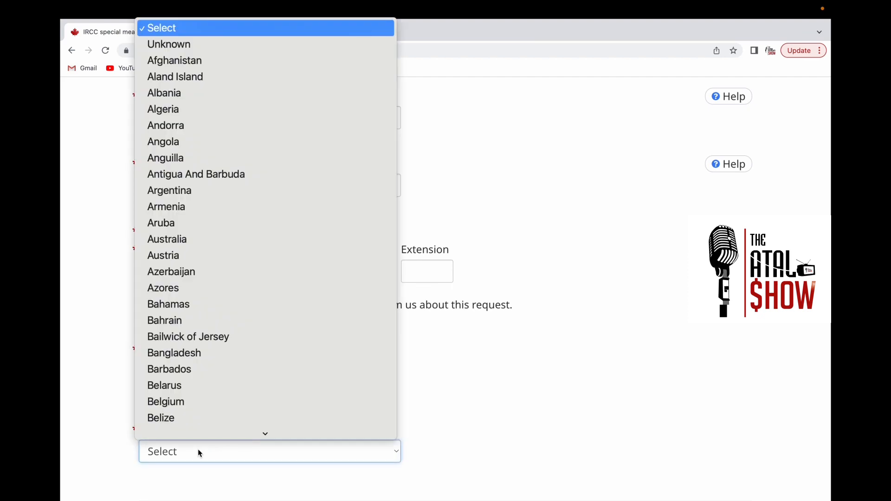
left_click(222, 61)
- Set the previous application category to Refugee with type Refugee Claim
scroll(249, 295, "down", 8)
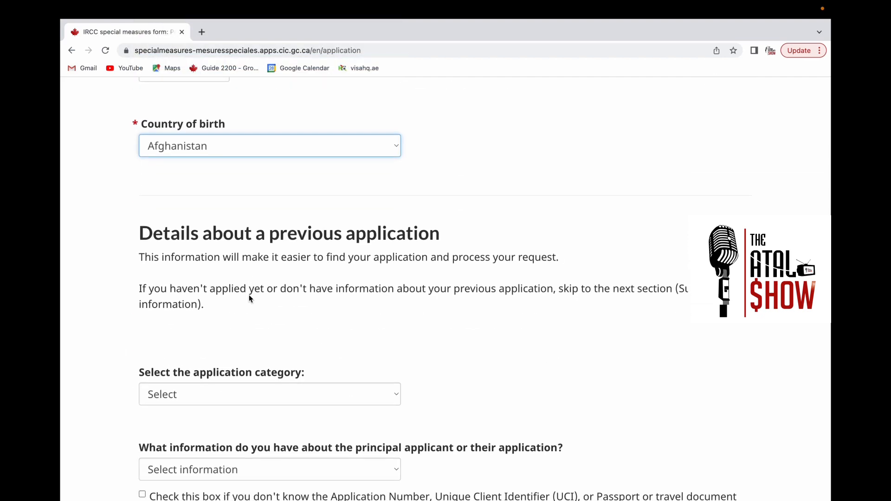
scroll(249, 298, "down", 1)
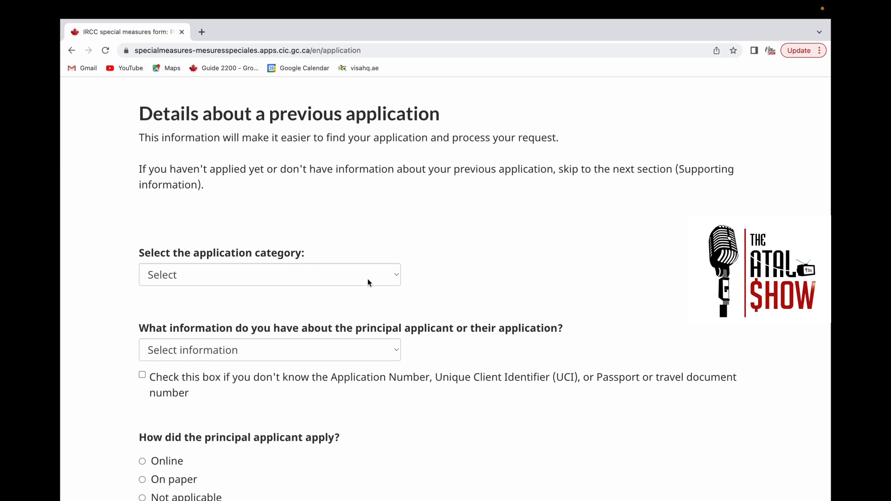
left_click(388, 278)
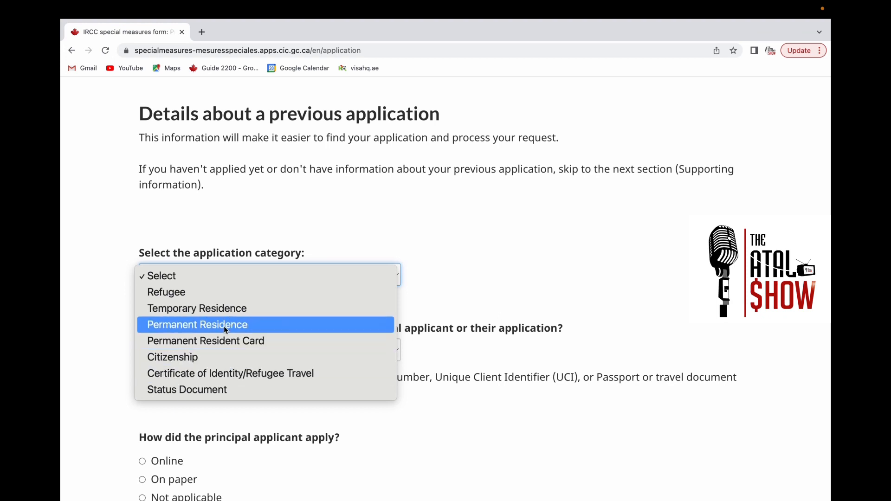
left_click(189, 291)
left_click(344, 348)
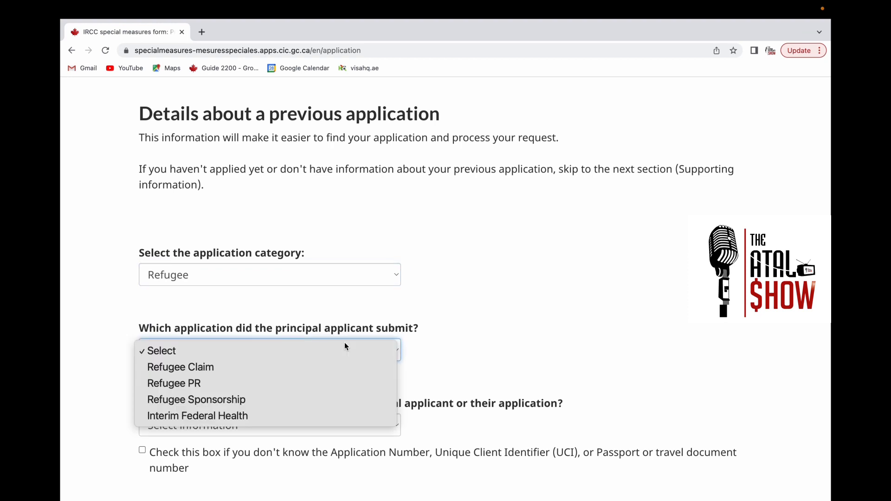
left_click(264, 367)
- Choose the passport number option, then mark the application identifiers as unknown
scroll(265, 371, "down", 3)
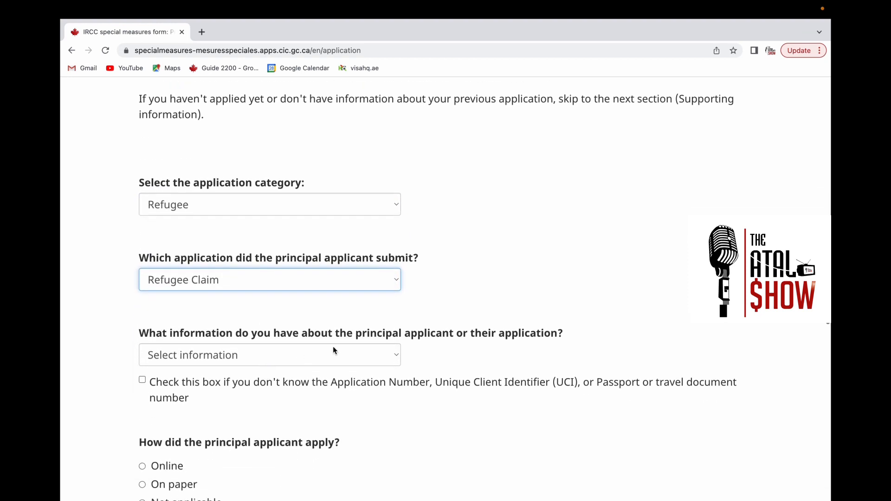
left_click(376, 361)
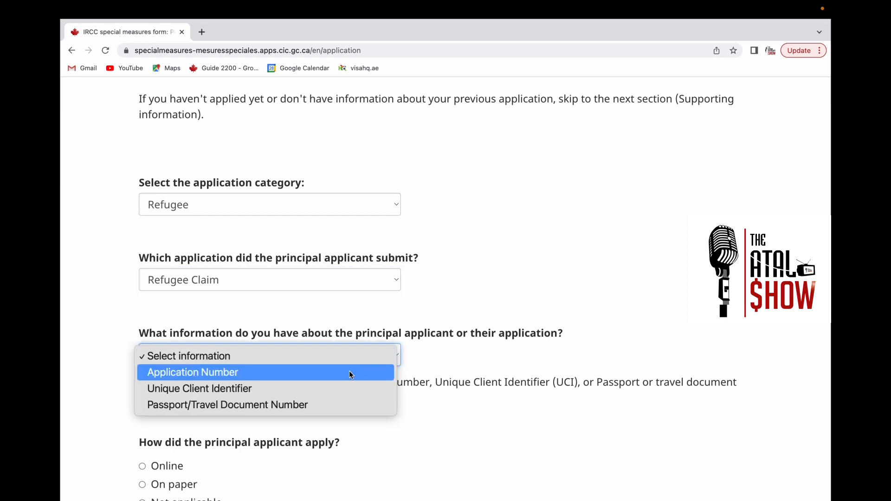
left_click(294, 405)
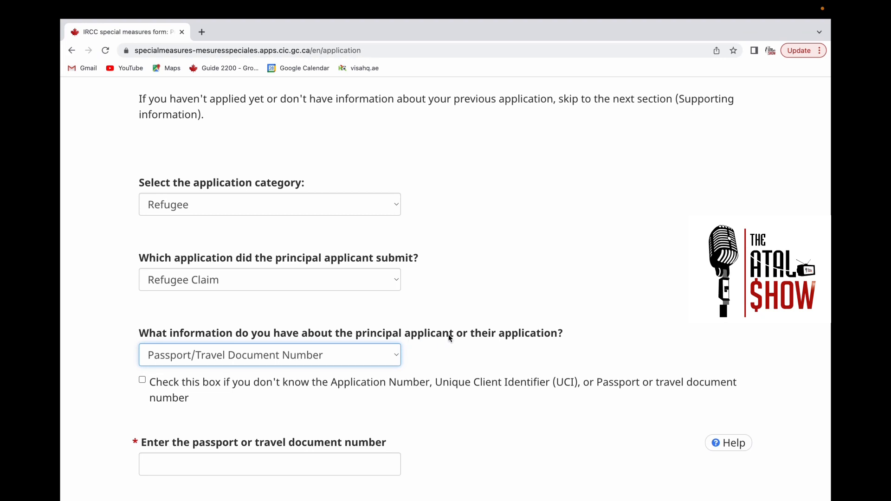
left_click(143, 381)
- Record that the applicant applied Online, dated today (2022-12-17)
scroll(149, 385, "down", 5)
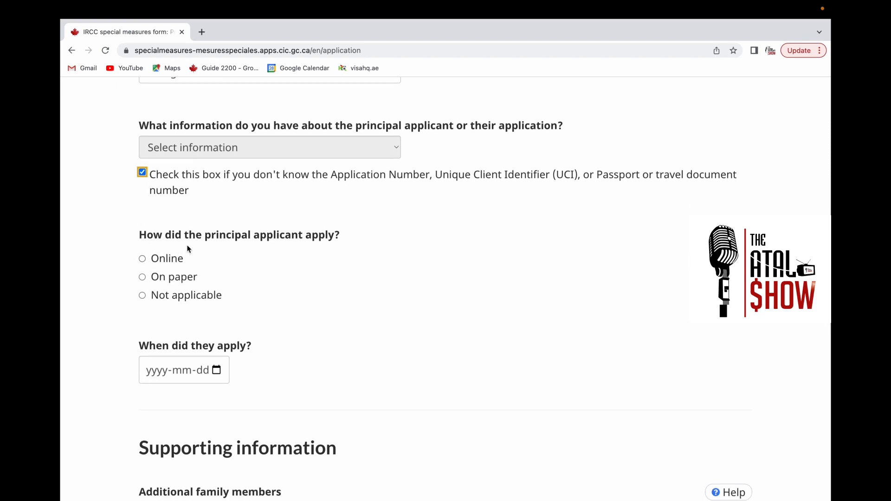
left_click(143, 259)
scroll(220, 370, "down", 2)
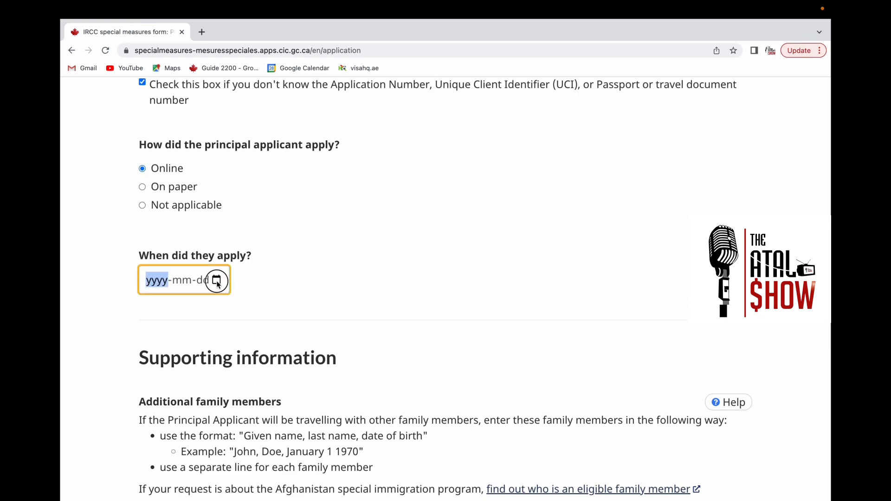
left_click(217, 280)
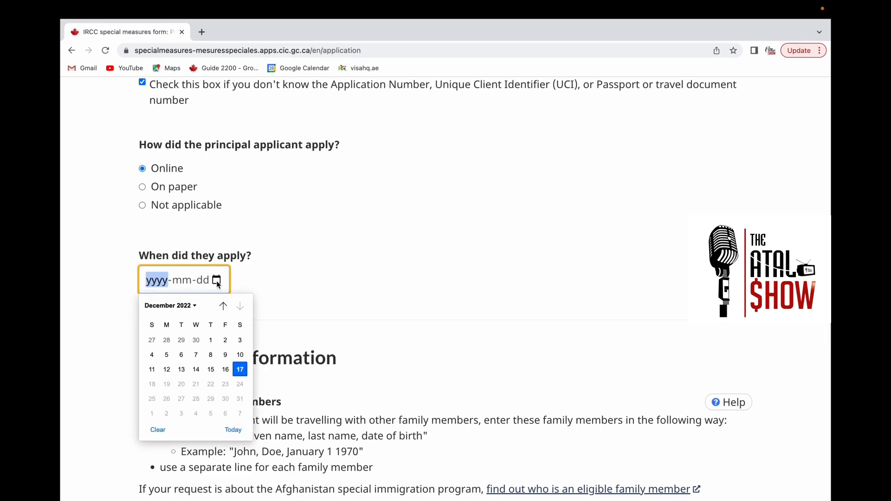
left_click(236, 430)
scroll(238, 393, "down", 1)
- List five additional family members one per line, adding a 1997,12,2 date to one entry
scroll(240, 389, "down", 5)
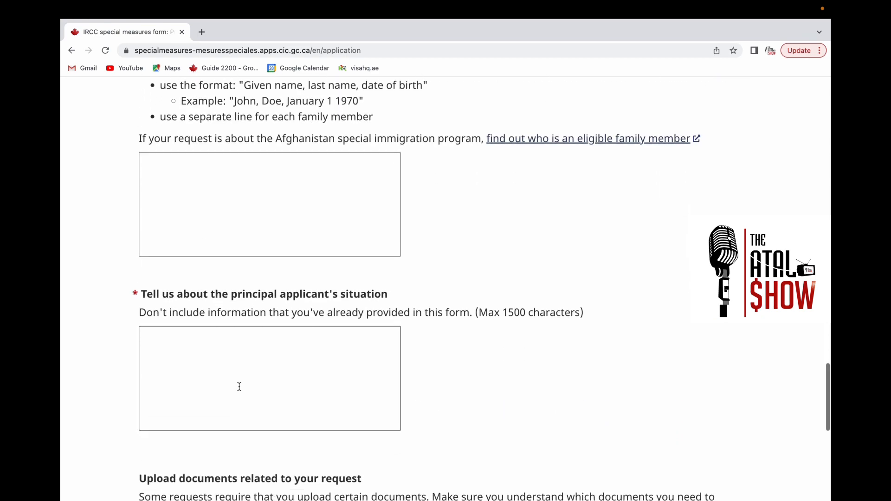
left_click(152, 172)
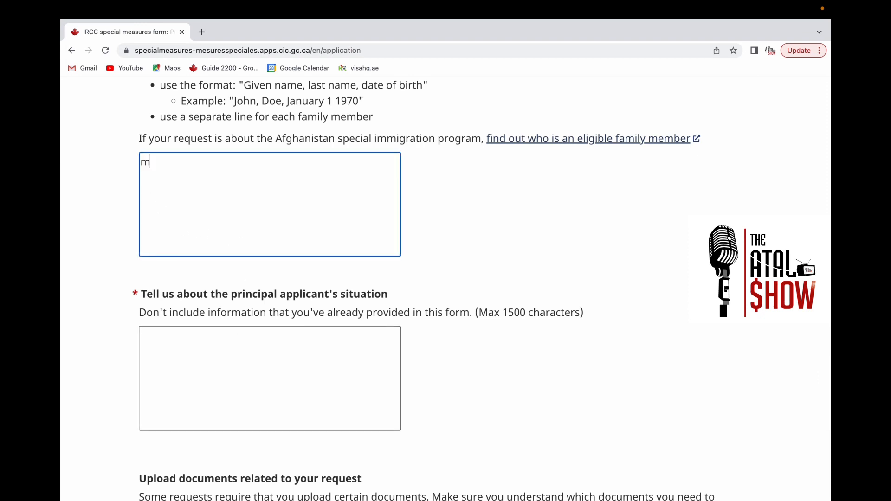
key("Return")
key("Return")
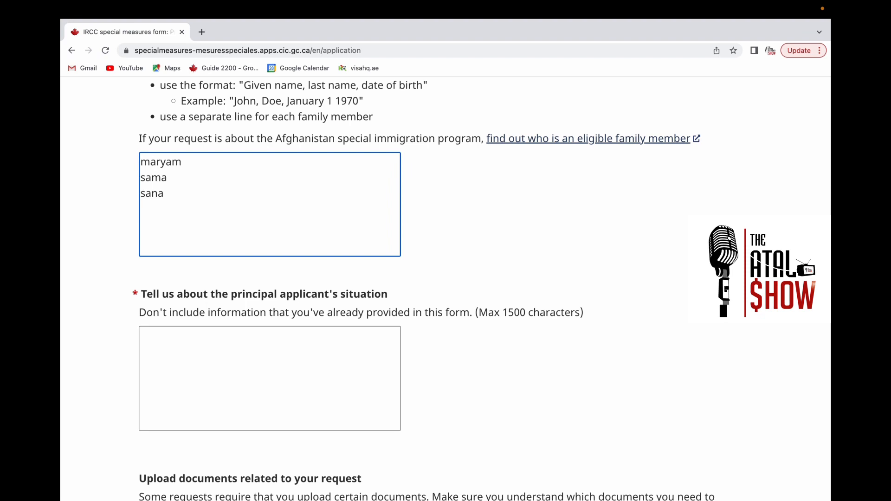
key("Return")
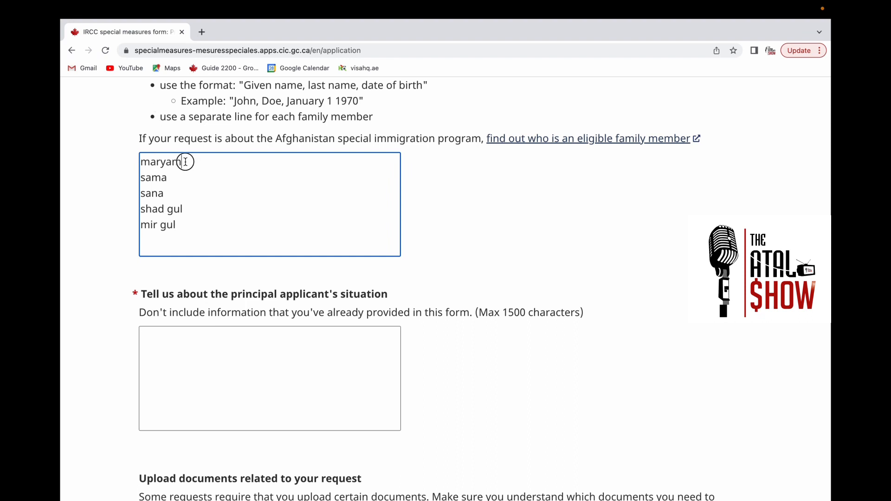
key("BackSpace")
key("BackSpace")
left_click(201, 190)
- Describe the principal applicant's situation as 'i am not safe'
scroll(208, 304, "down", 2)
left_click(172, 291)
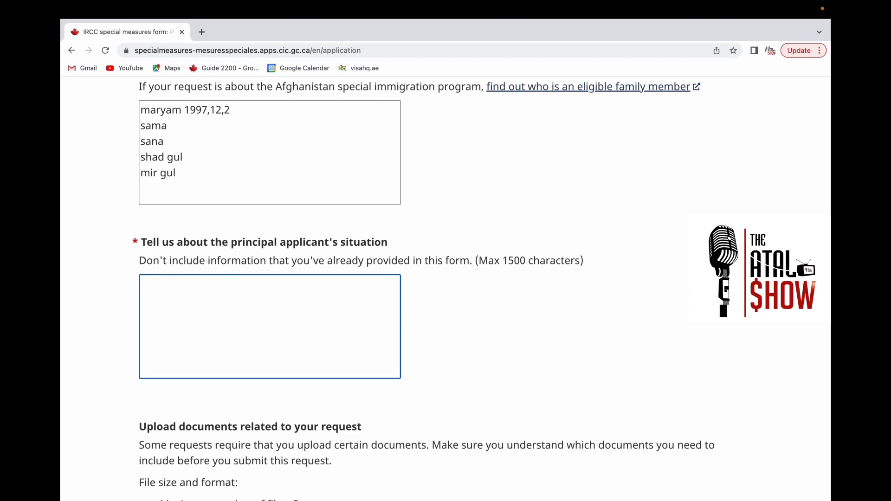
type("i n")
key("BackSpace")
type("am ")
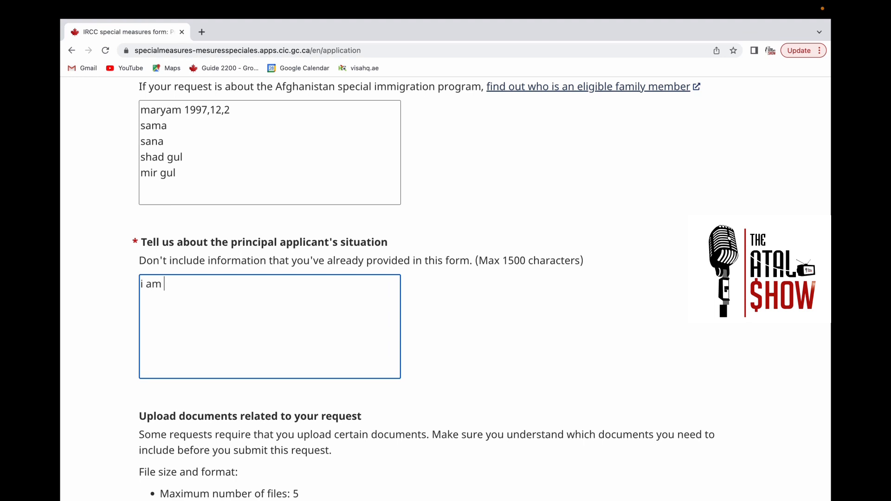
type("not safe")
scroll(169, 319, "down", 6)
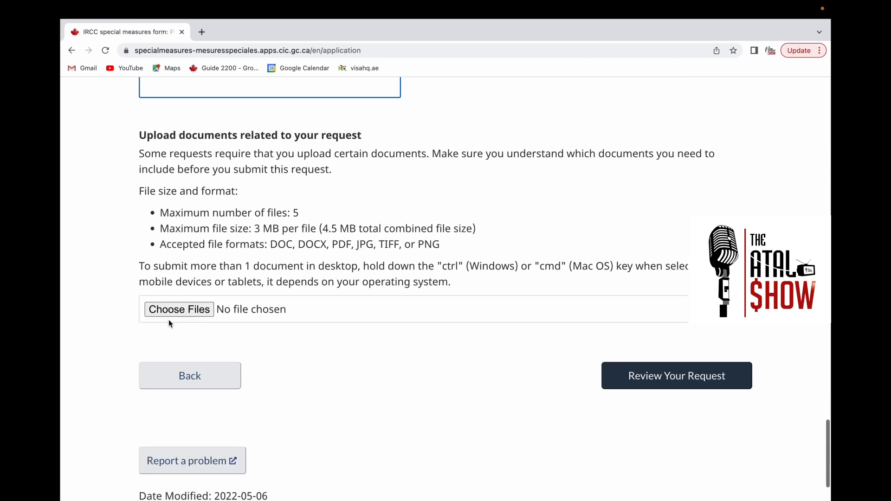
left_click(186, 309)
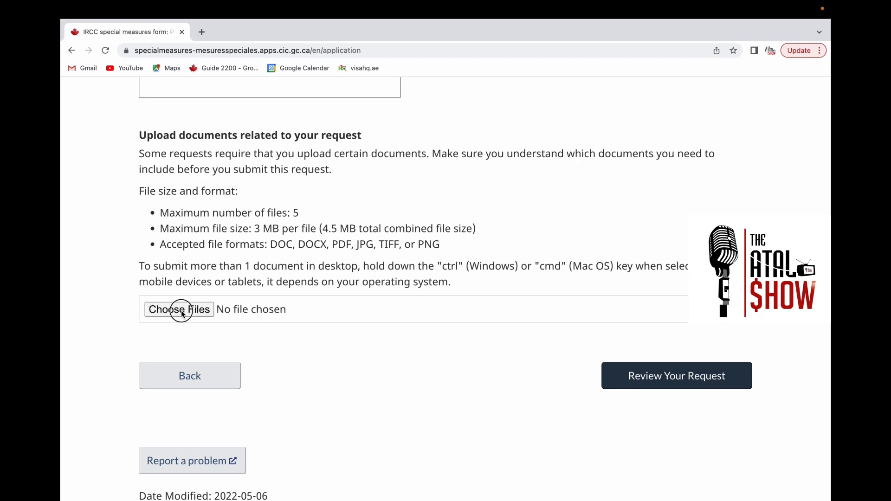
left_click(184, 313)
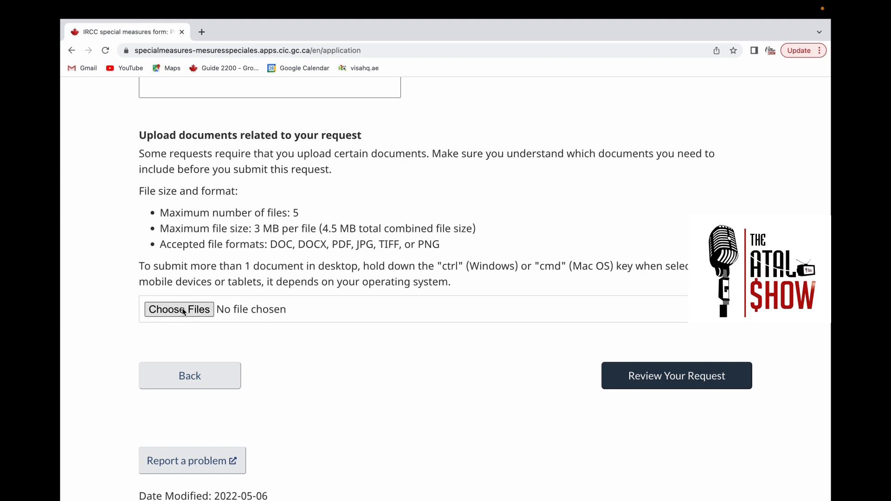
right_click(184, 311)
left_click(183, 311)
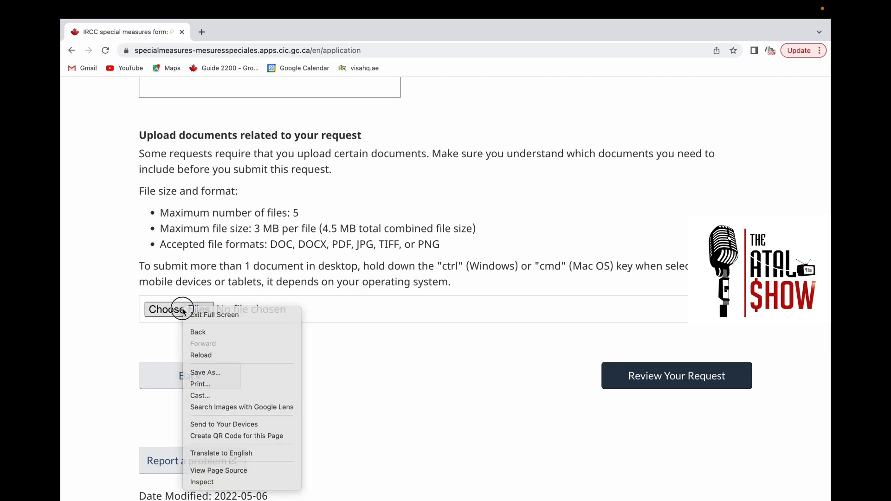
left_click(183, 311)
left_click(183, 312)
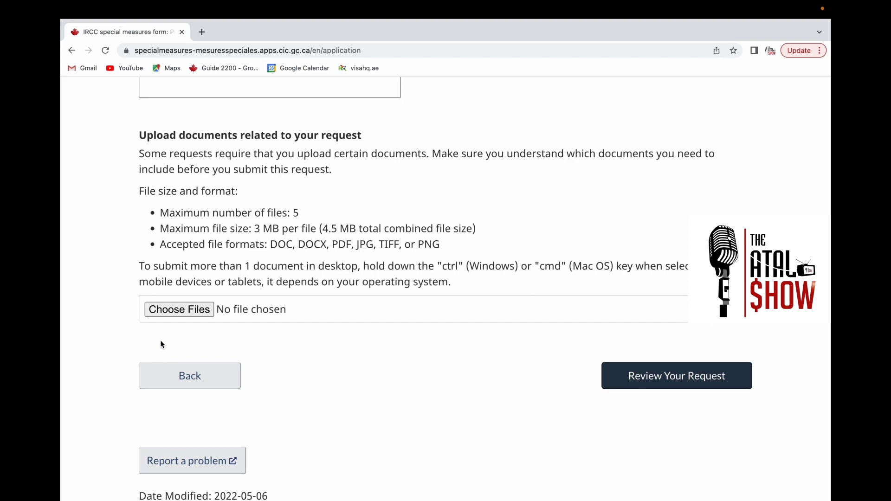
mouse_move(303, 220)
left_mouse_down()
mouse_move(224, 220)
mouse_move(318, 220)
left_mouse_up()
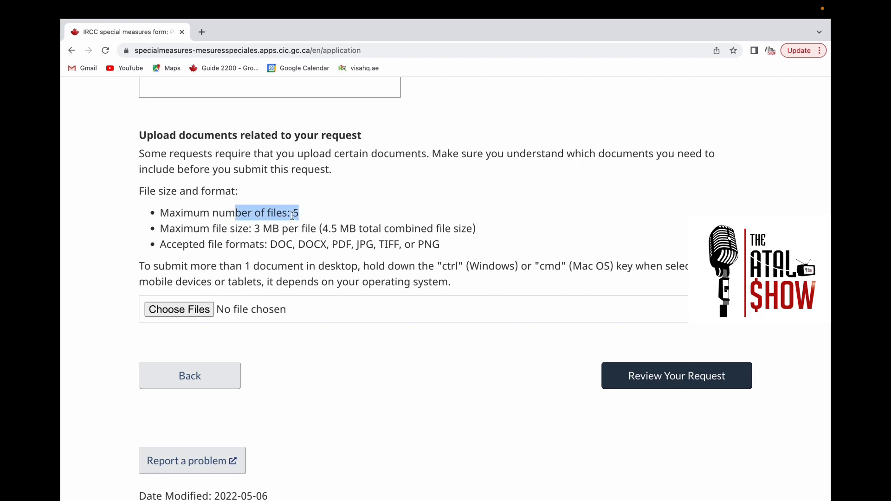
left_click(298, 214)
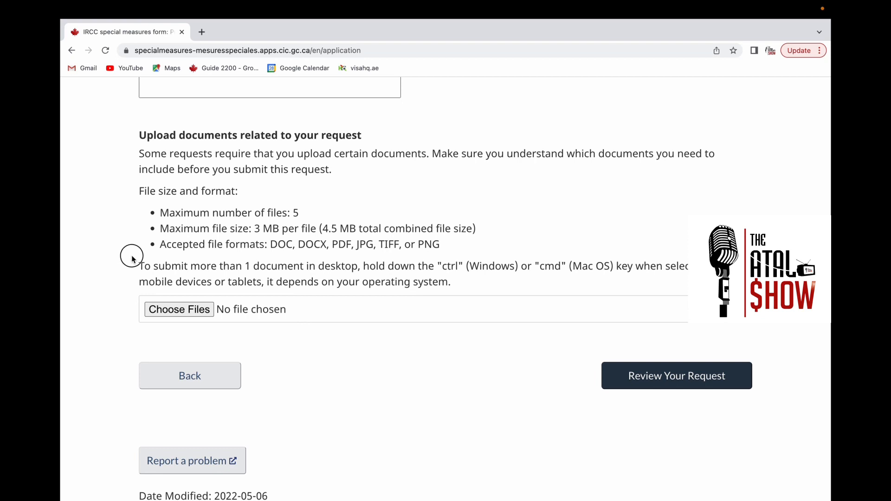
left_click_drag(434, 260, 533, 346)
left_click(453, 392)
- Open Review Your Request and scroll through the answers to the Consent and disclaimer section
left_click(685, 382)
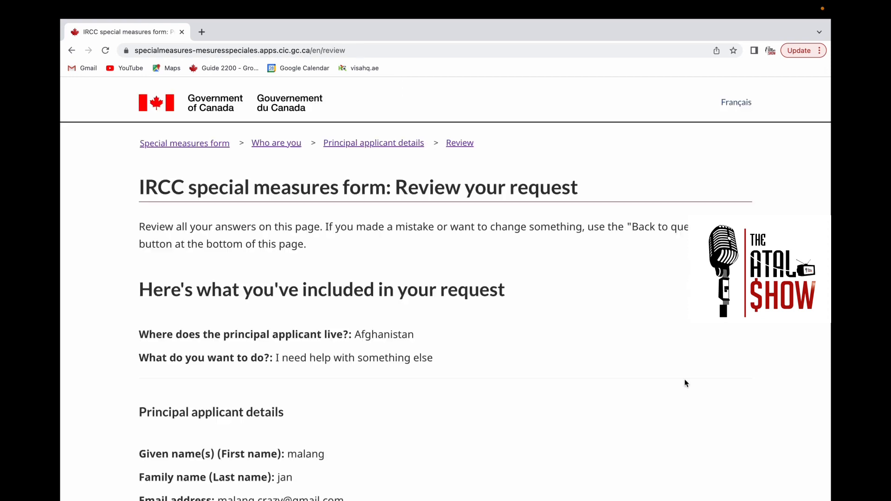
scroll(506, 338, "down", 2)
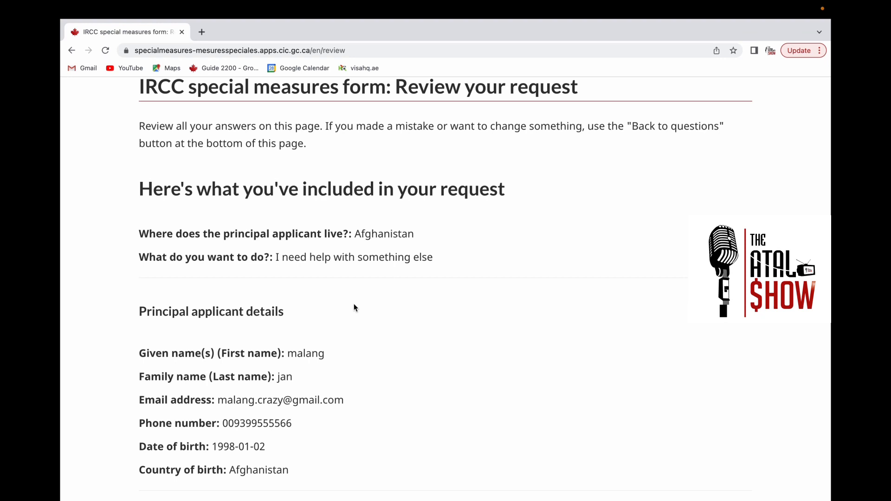
scroll(342, 260, "down", 1)
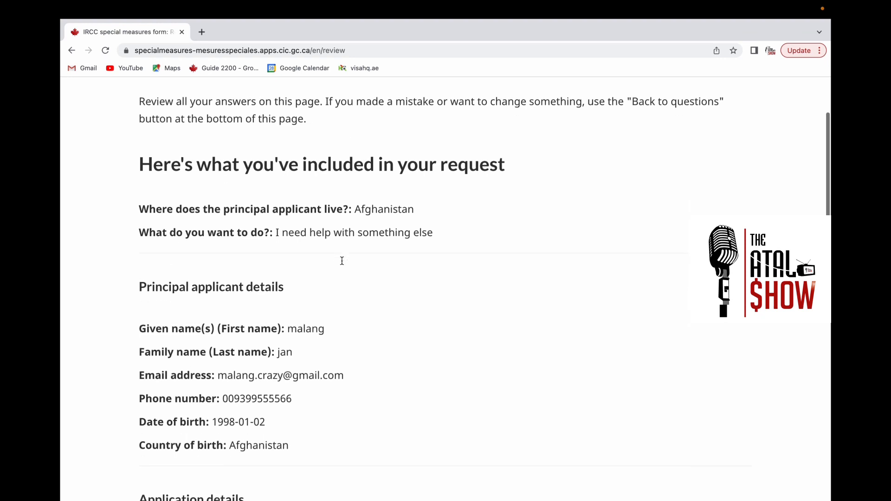
scroll(343, 261, "down", 1)
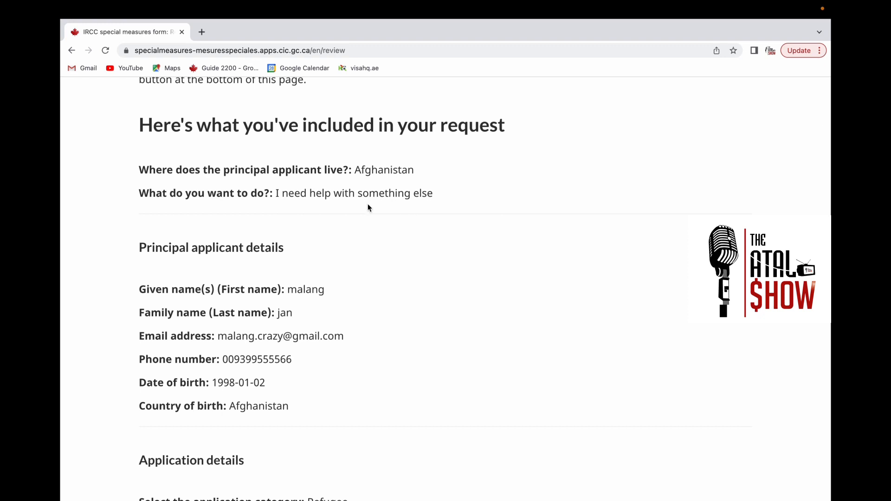
scroll(348, 298, "down", 1)
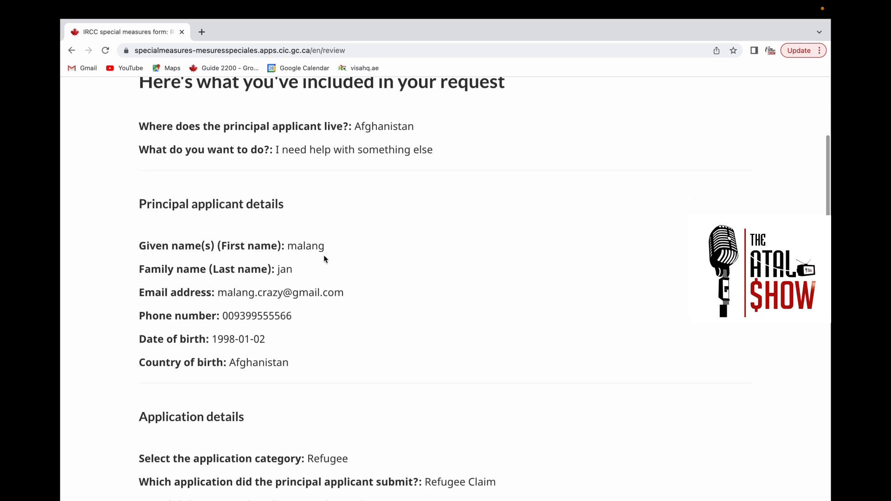
scroll(359, 320, "down", 1)
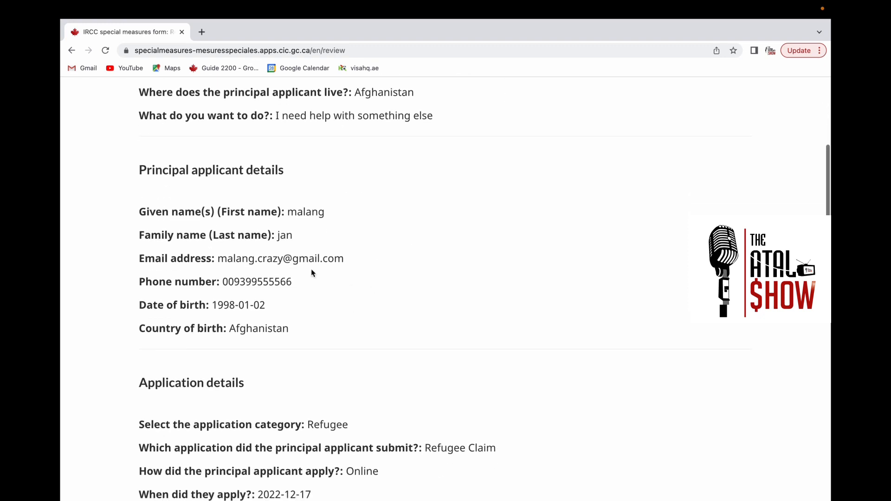
scroll(272, 325, "down", 1)
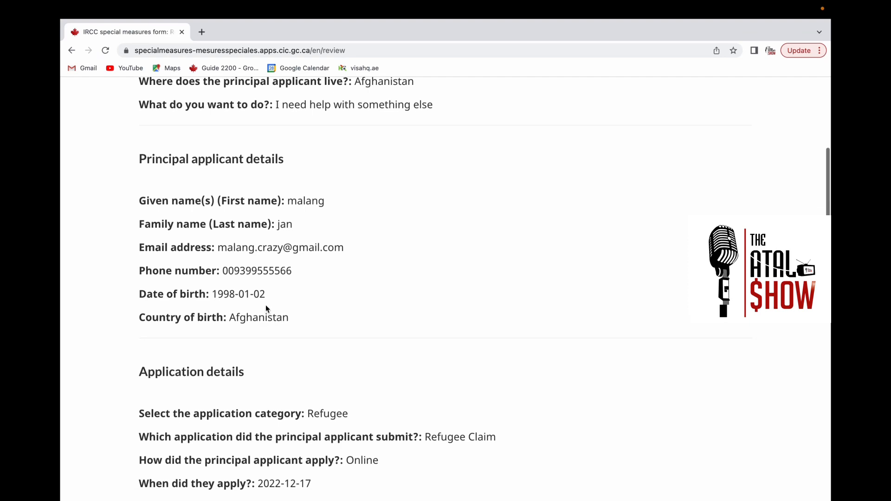
scroll(291, 327, "down", 2)
scroll(289, 325, "down", 5)
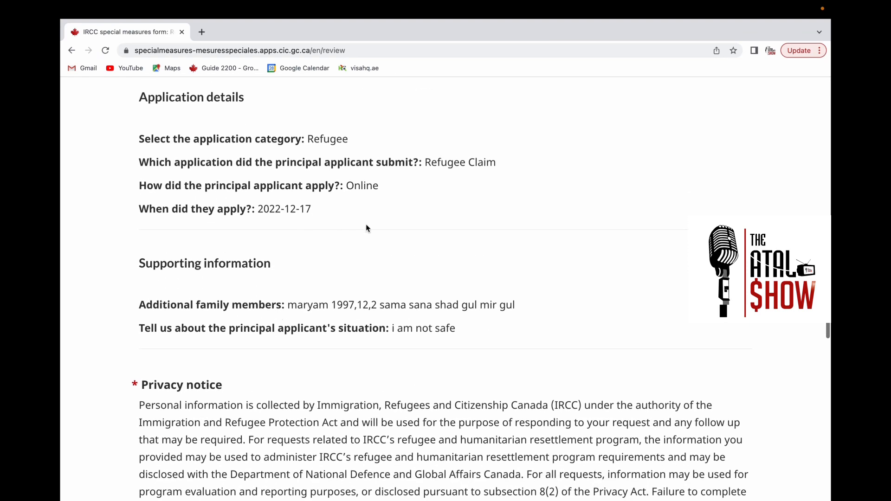
scroll(344, 347, "down", 12)
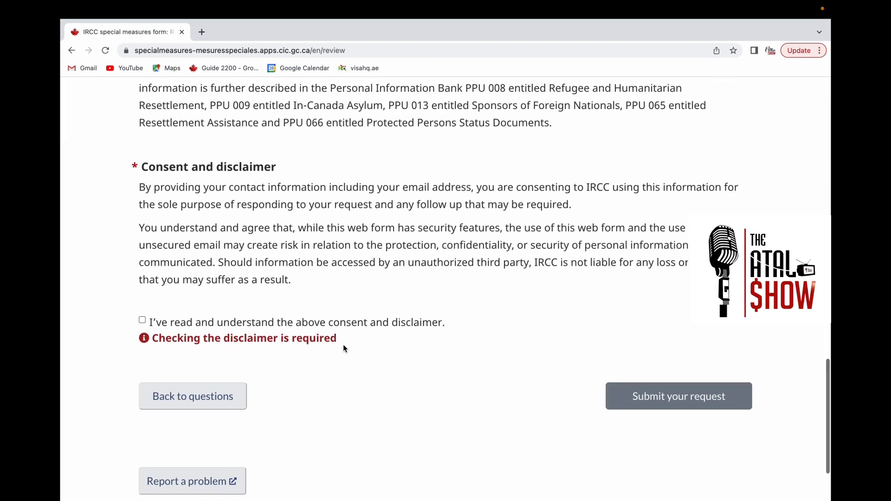
scroll(343, 348, "up", 2)
scroll(343, 360, "down", 3)
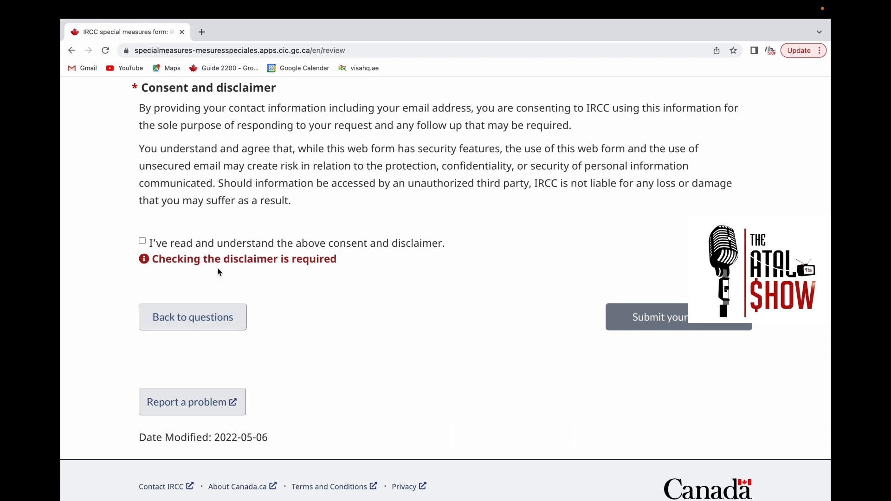
- Tick the consent and disclaimer checkbox and return to the top of the review page
left_click(142, 242)
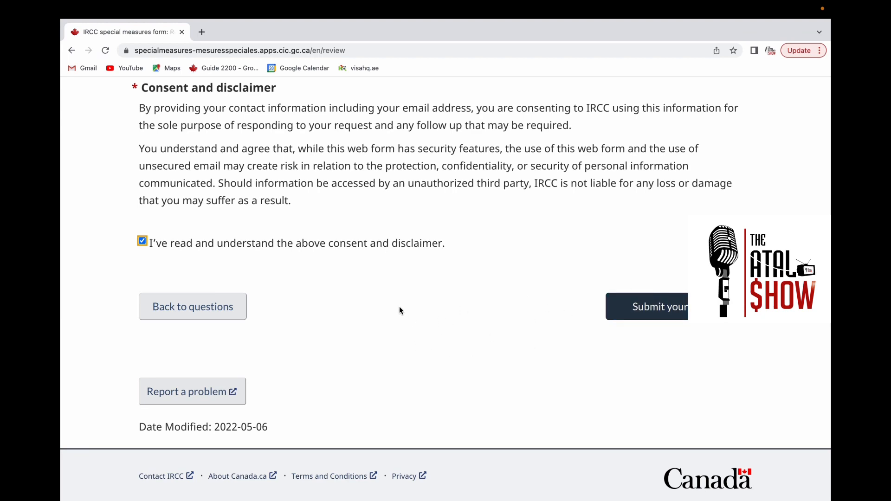
scroll(357, 246, "up", 20)
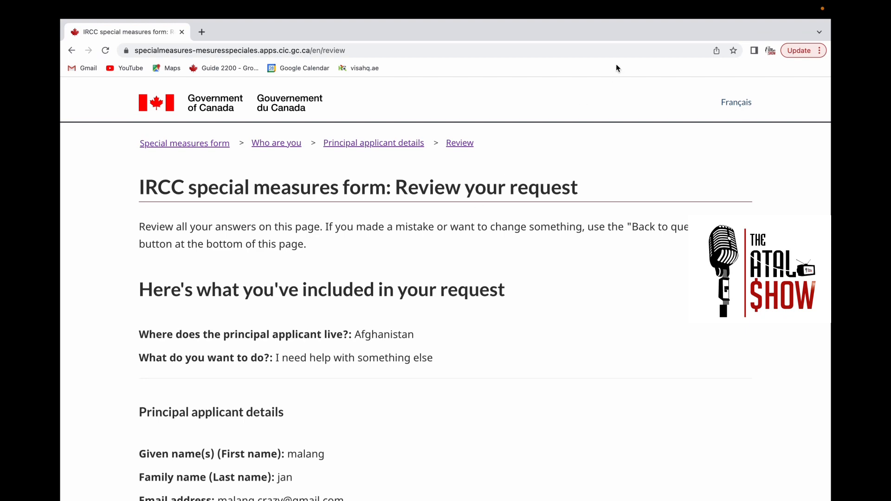
left_click(618, 8)
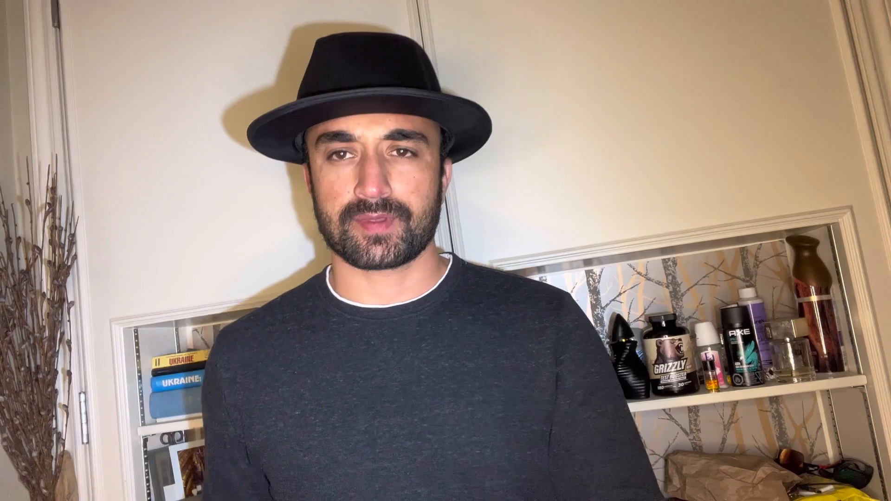